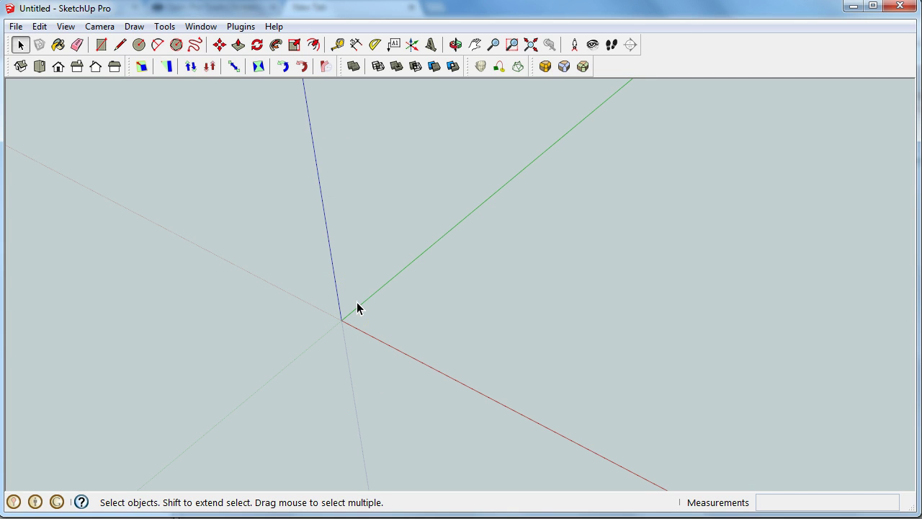
Start a circle at the origin, trying 12 and 100 sides before settling on 20.
left_click(140, 46)
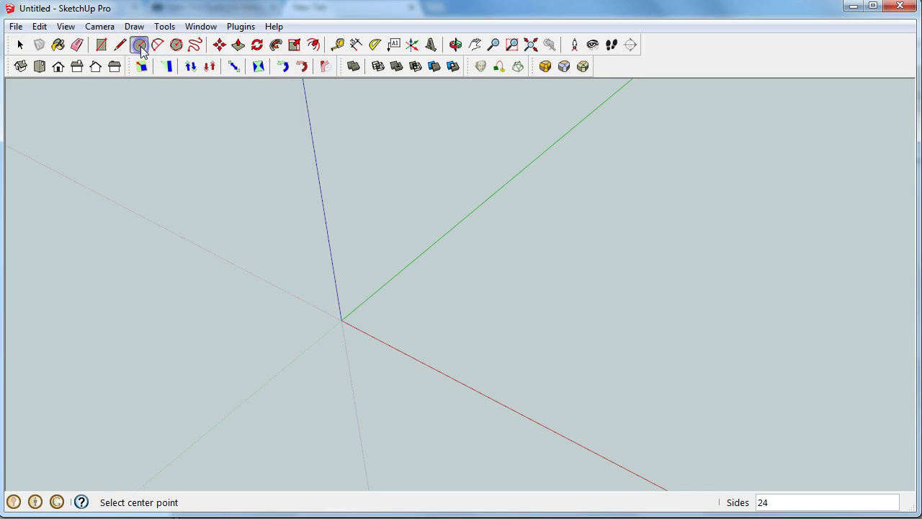
left_click(342, 319)
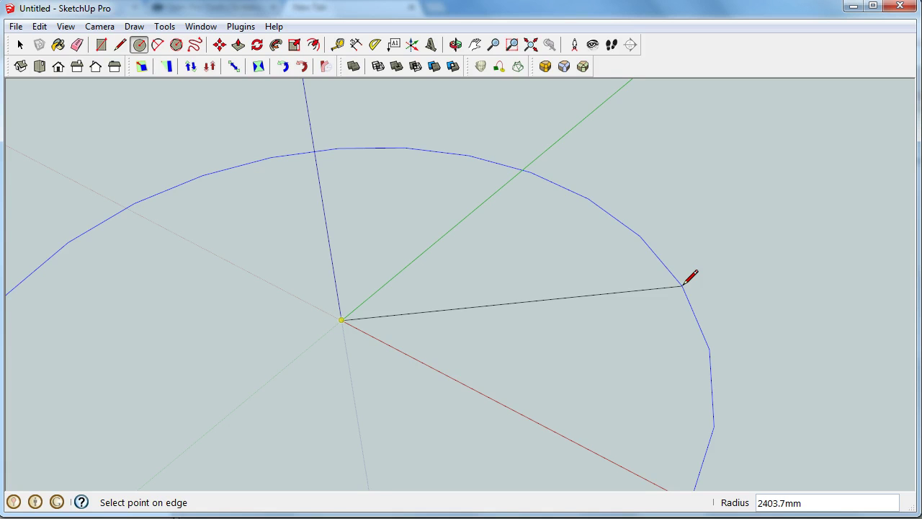
type("12s")
key("Return")
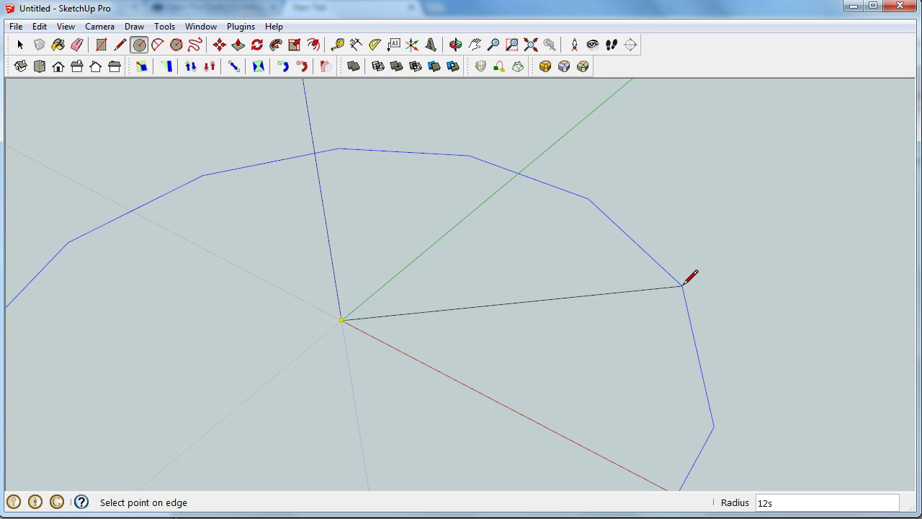
type("100s")
key("Return")
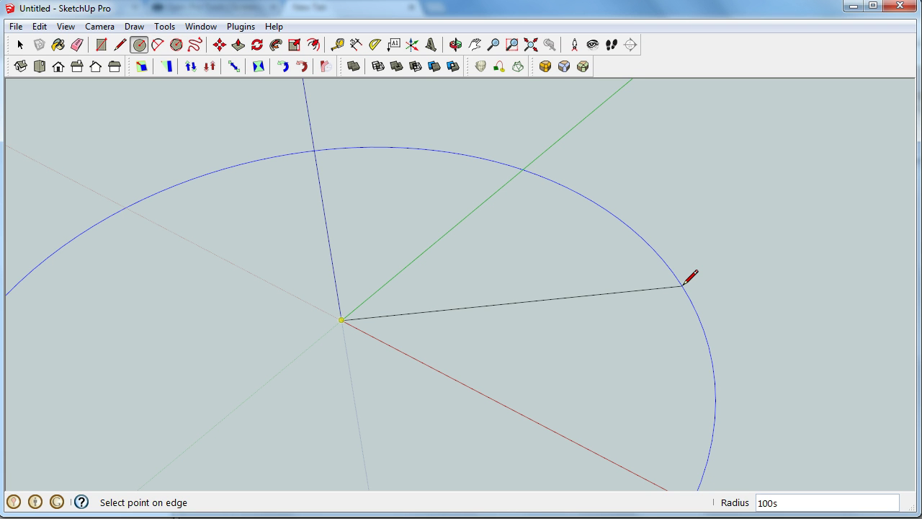
type("20")
key("Return")
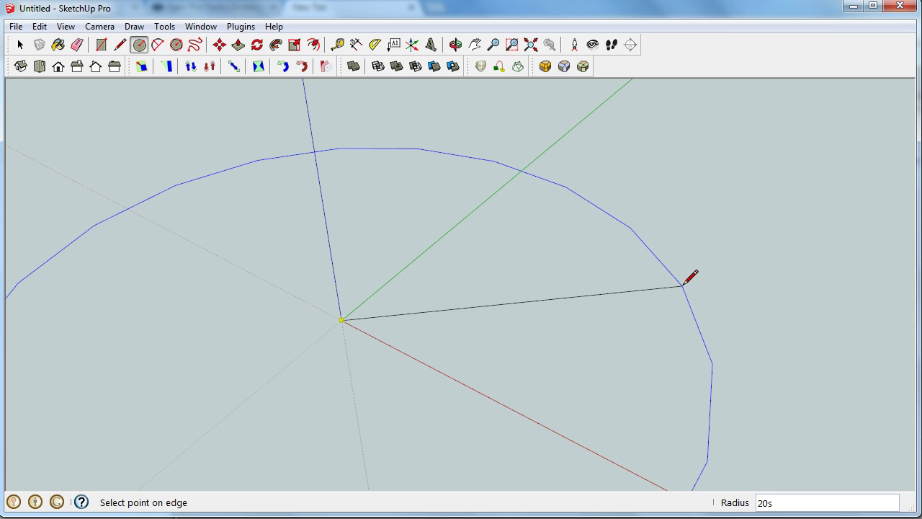
Give the 20-sided circle a radius of 50 mm.
left_click_drag(683, 285, 536, 322)
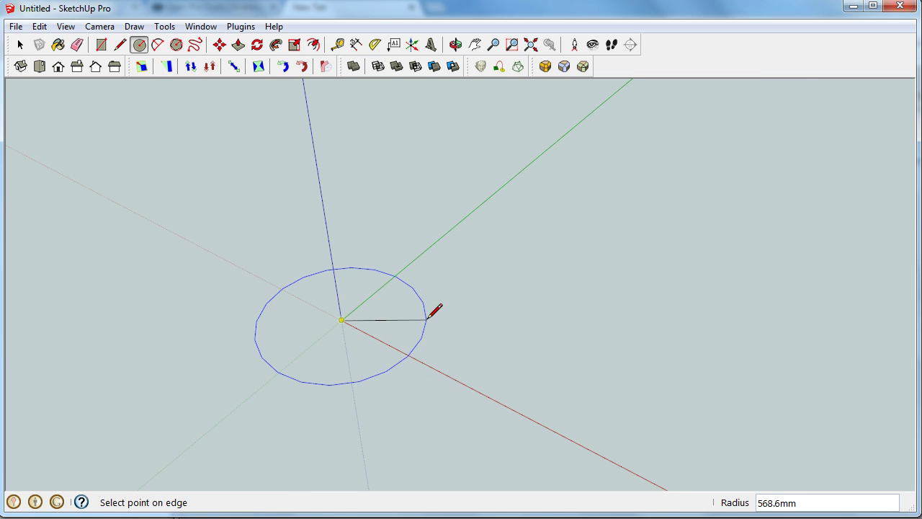
left_click_drag(429, 318, 435, 318)
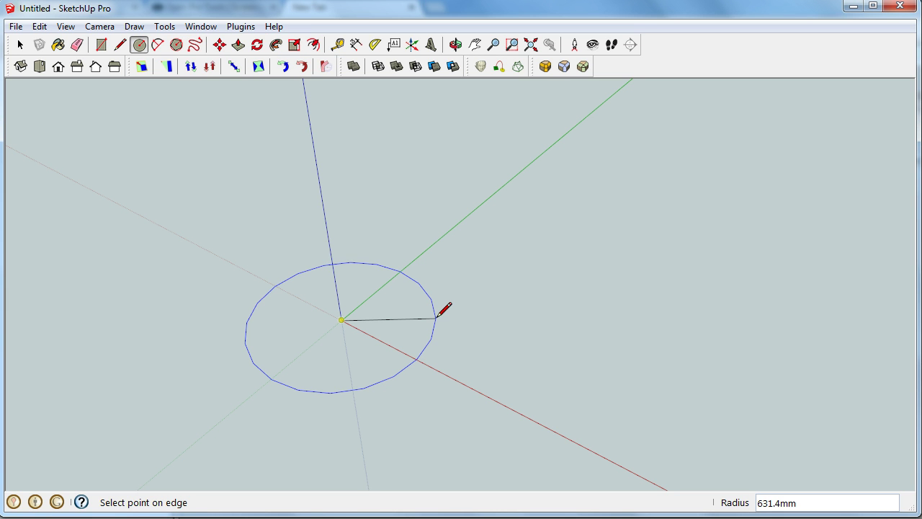
type("50")
key("Return")
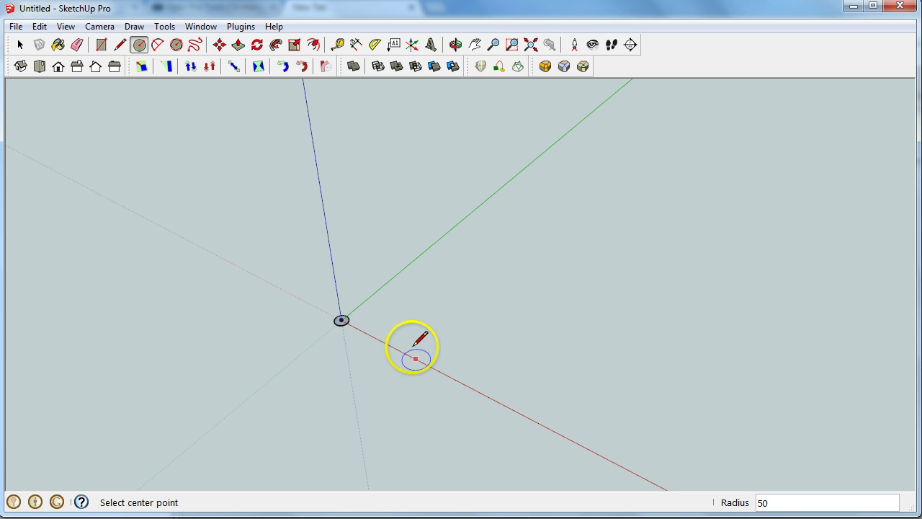
In a fitted Top view, draw lines from a rim vertex to the centre and the adjacent vertex.
left_click(530, 45)
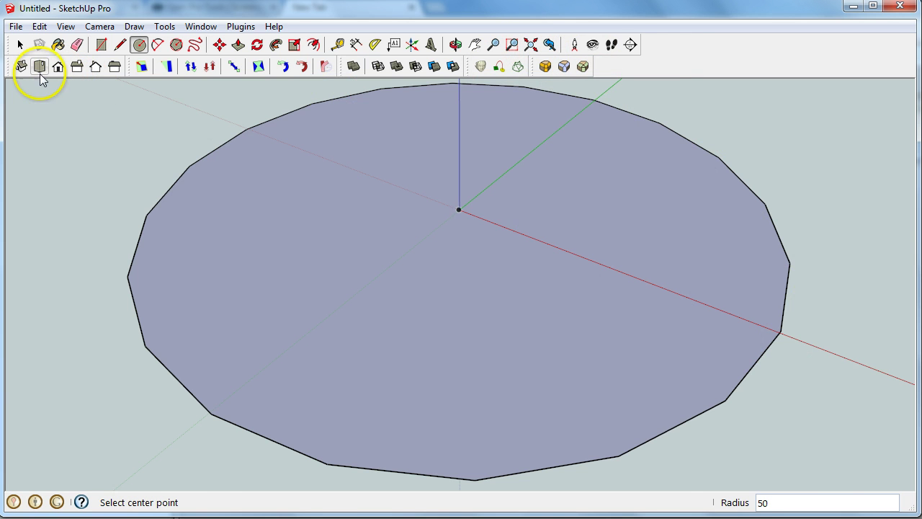
left_click(39, 65)
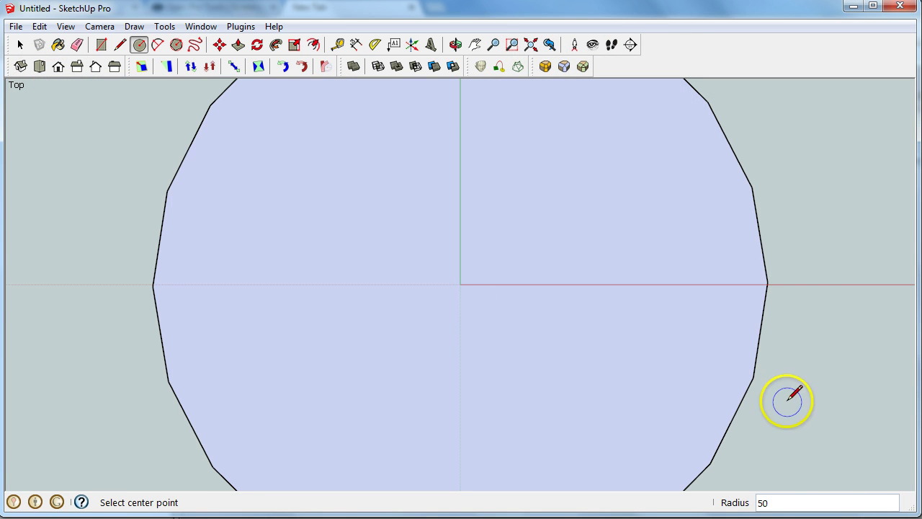
left_click(121, 46)
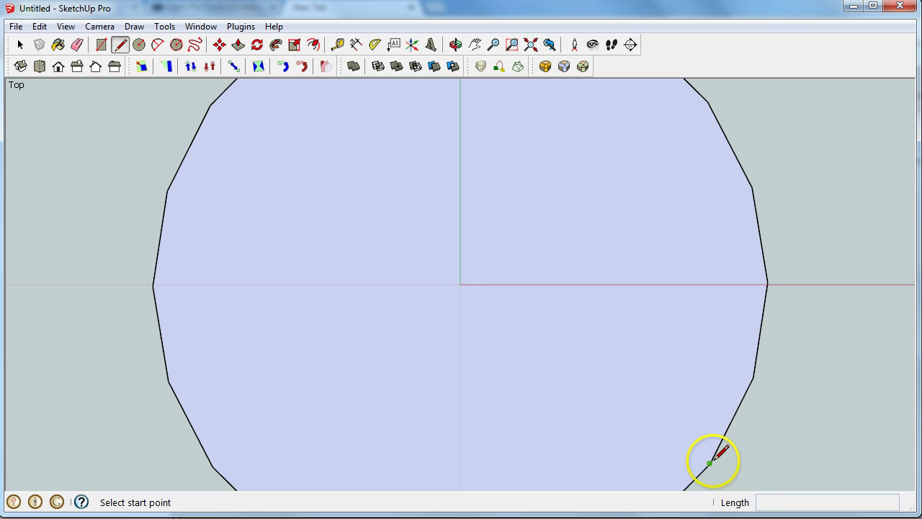
left_click(753, 377)
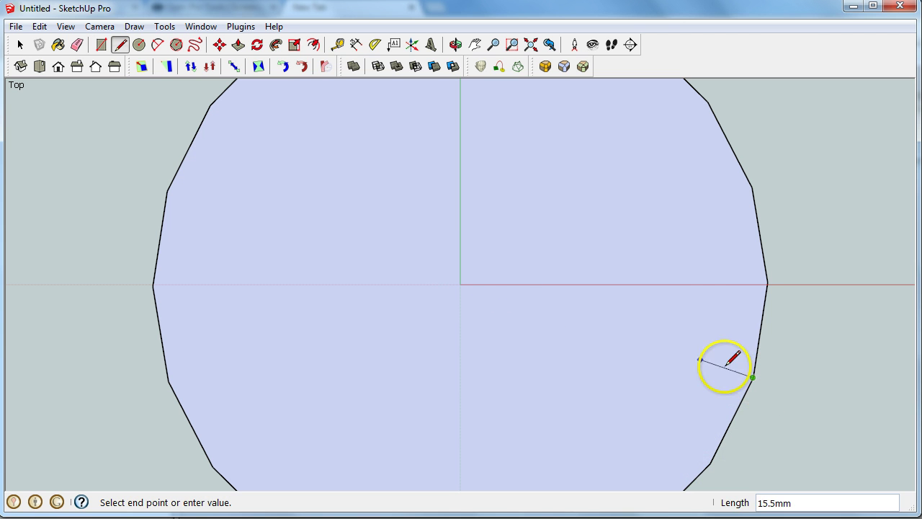
left_click(460, 284)
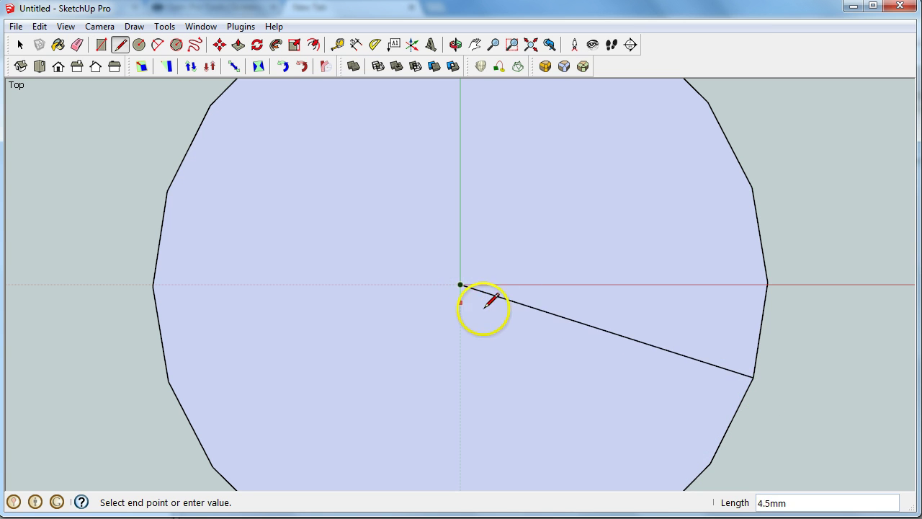
left_click(710, 463)
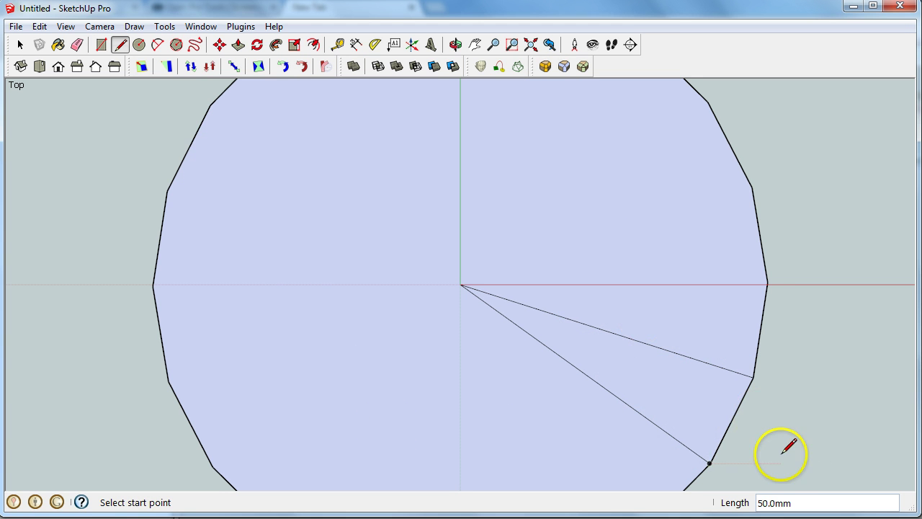
Draw connected zigzag lines inside the wedge between its radial edges and the rim.
scroll(710, 449, "up", 5)
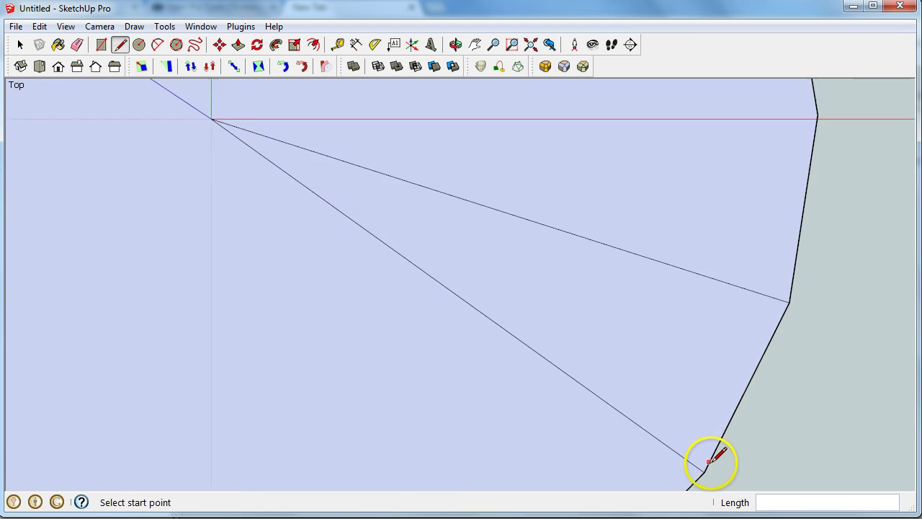
scroll(703, 473, "up", 2)
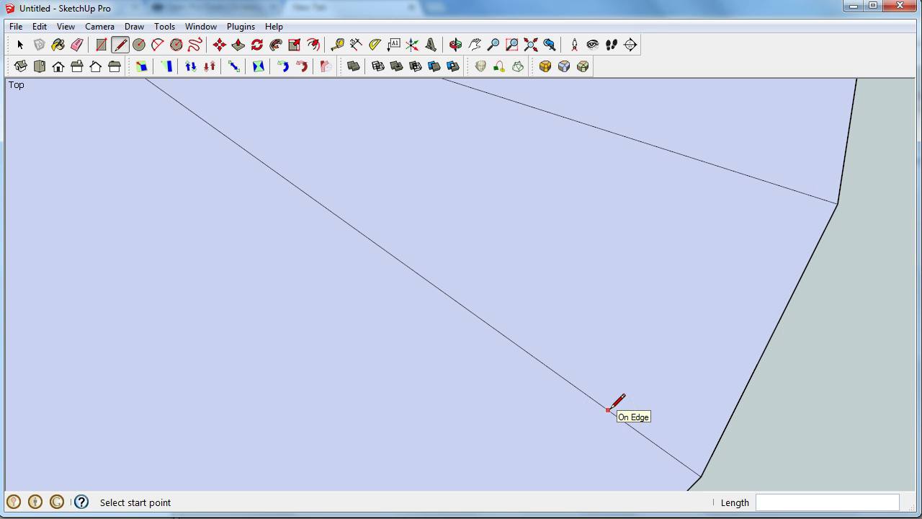
left_click(609, 410)
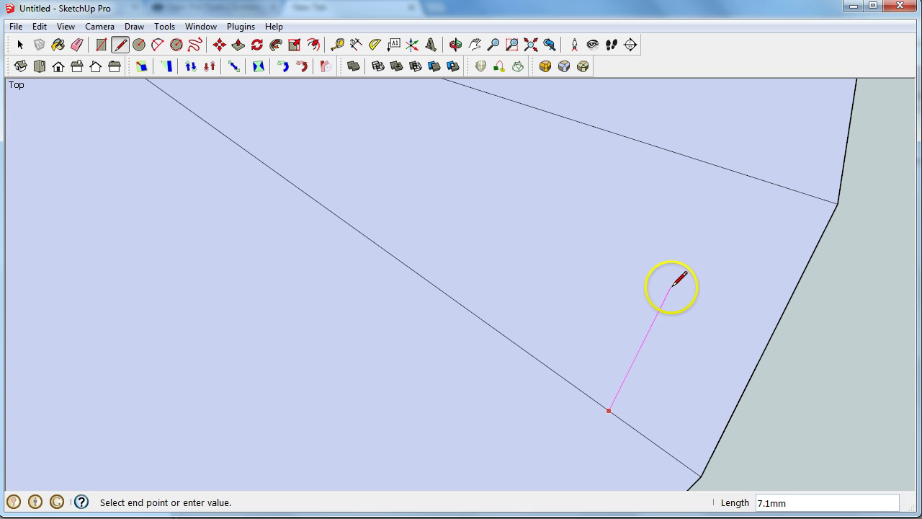
left_click_drag(673, 285, 727, 169)
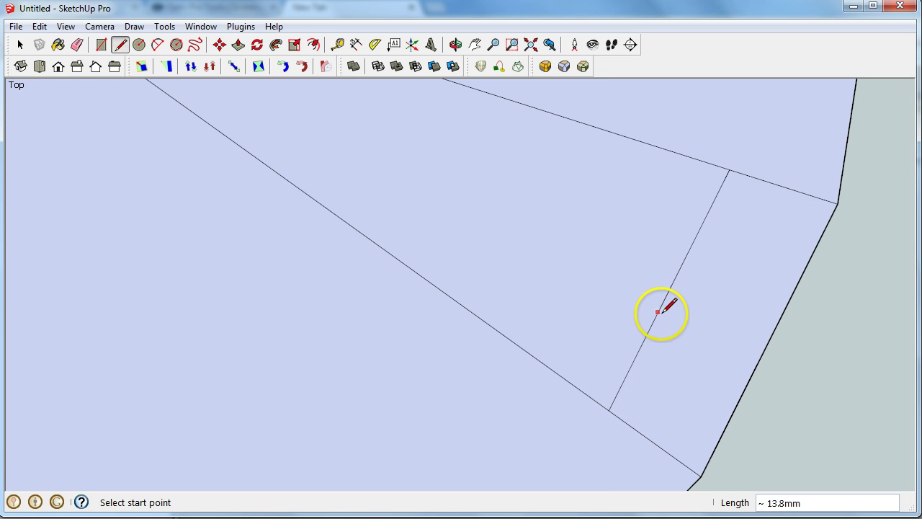
left_click(713, 451)
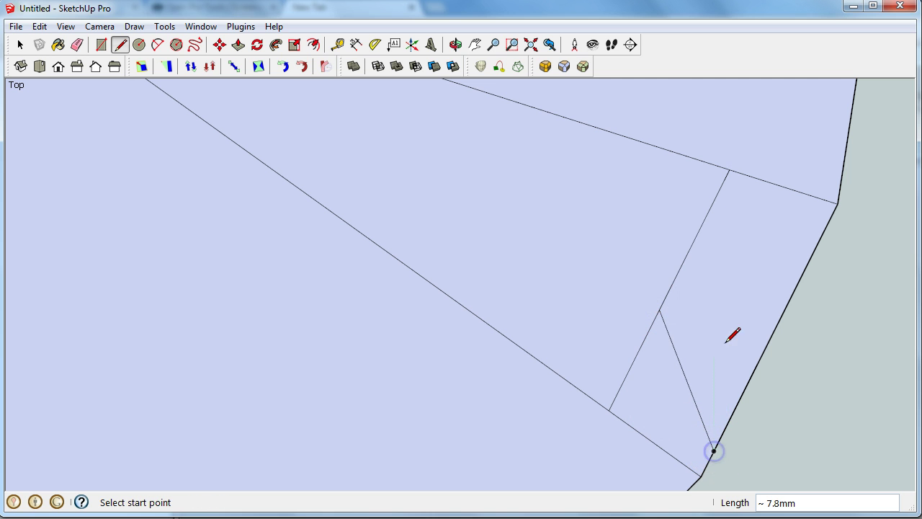
left_click(687, 254)
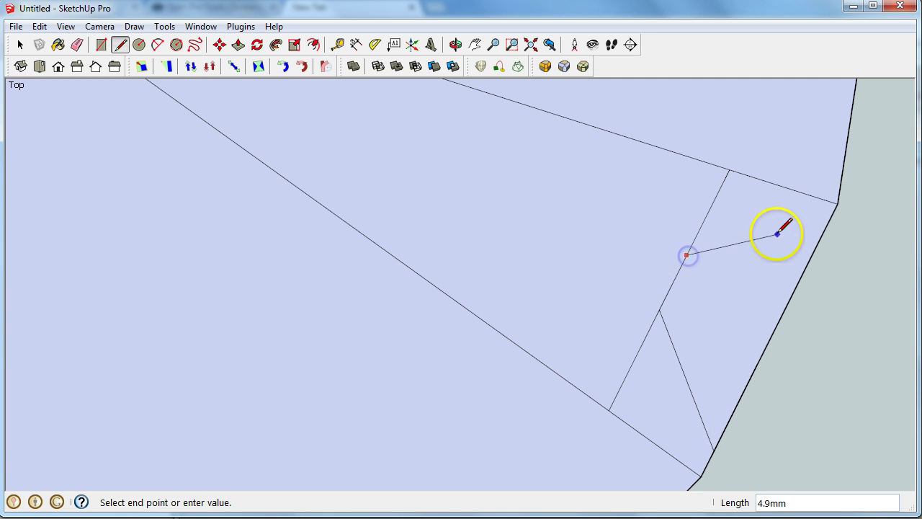
left_click(825, 231)
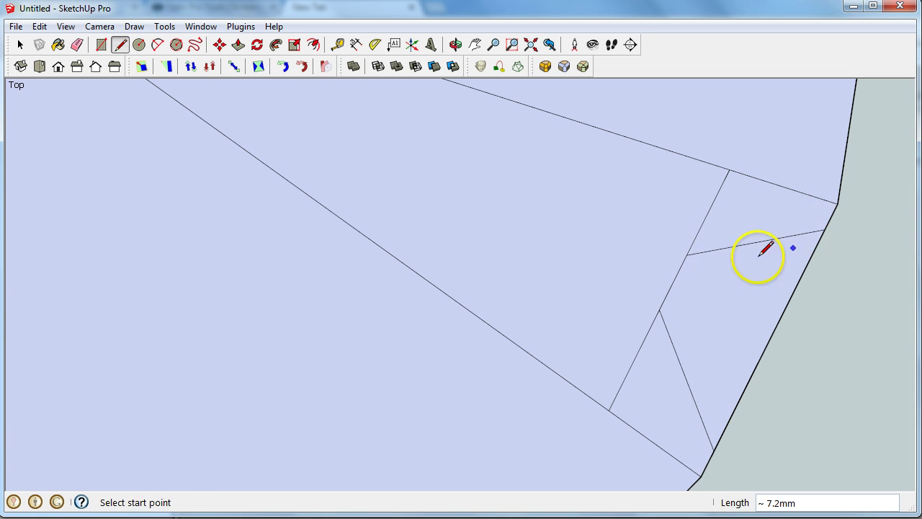
Erase the circle, wedge edges and leftover rim segments, leaving only the zigzag.
left_click(77, 45)
left_click(676, 277)
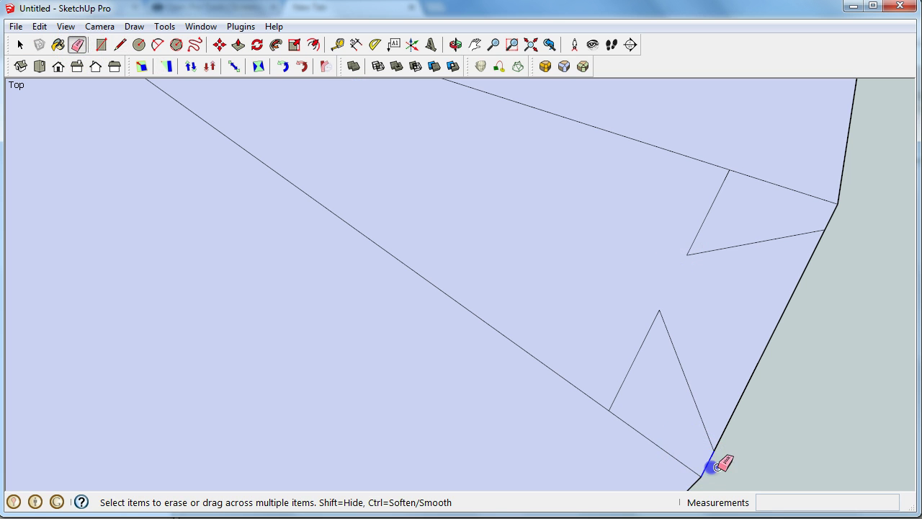
left_click(708, 465)
left_click(832, 215)
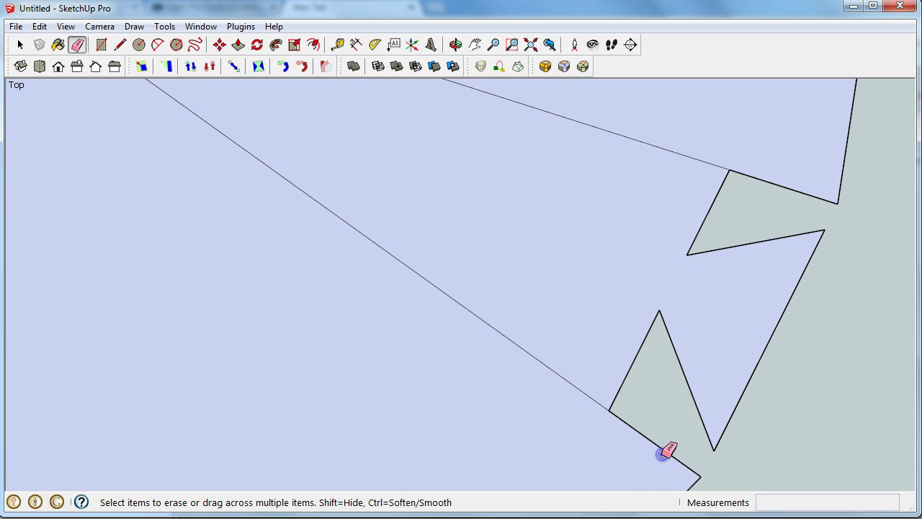
left_click(663, 449)
mouse_move(594, 400)
left_mouse_down()
mouse_move(582, 391)
mouse_move(583, 402)
left_mouse_up()
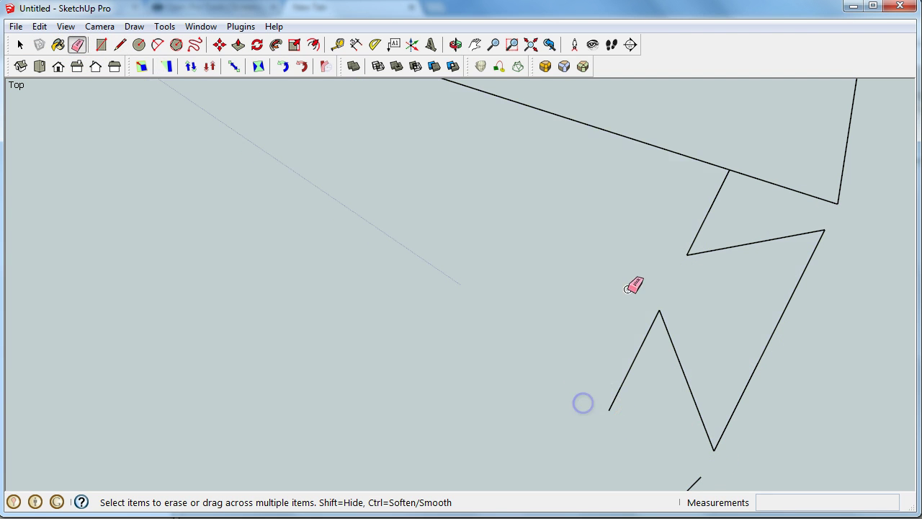
left_click_drag(685, 154, 695, 131)
left_click(783, 187)
left_click(840, 182)
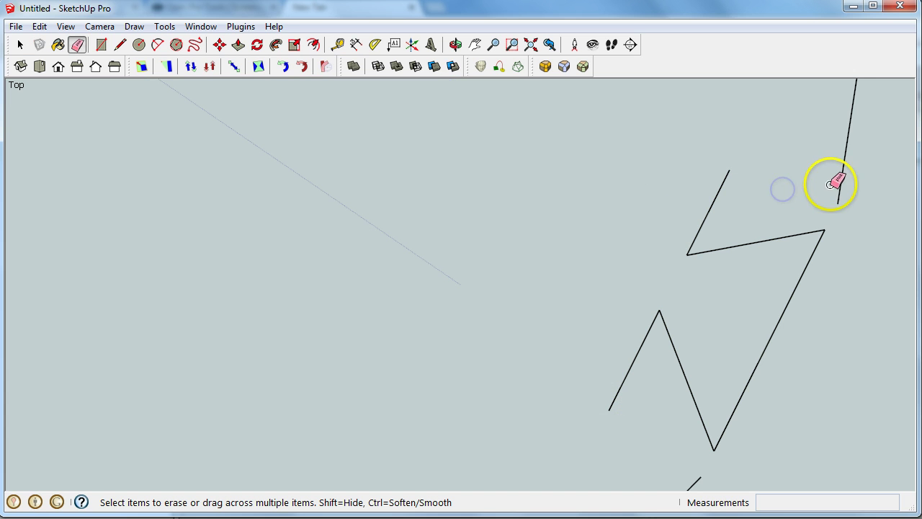
mouse_move(782, 313)
left_mouse_down()
mouse_move(714, 429)
mouse_move(697, 503)
left_mouse_up()
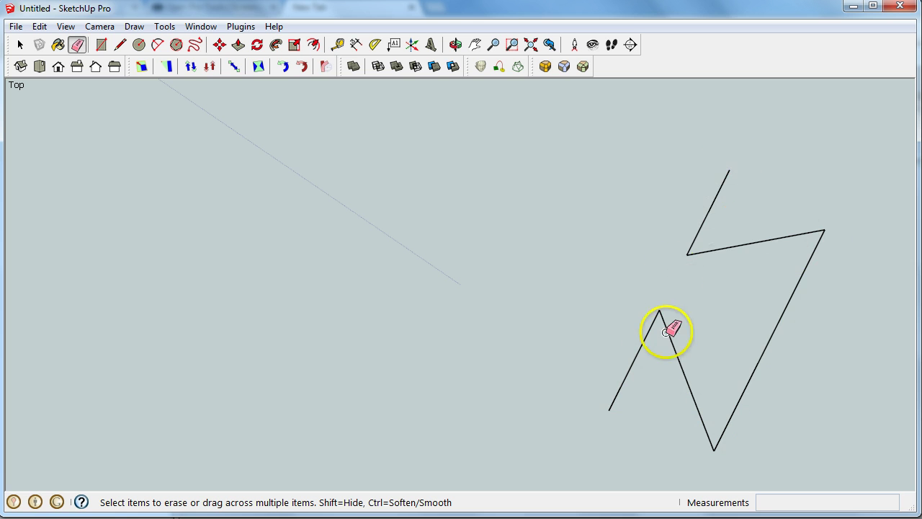
Zoom out to show the axes and box-select the whole zigzag.
scroll(631, 353, "down", 5)
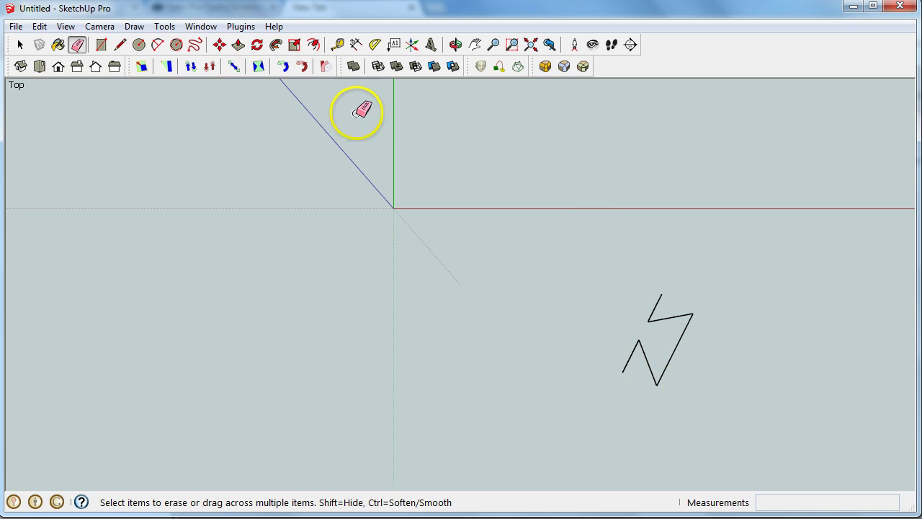
left_click(26, 45)
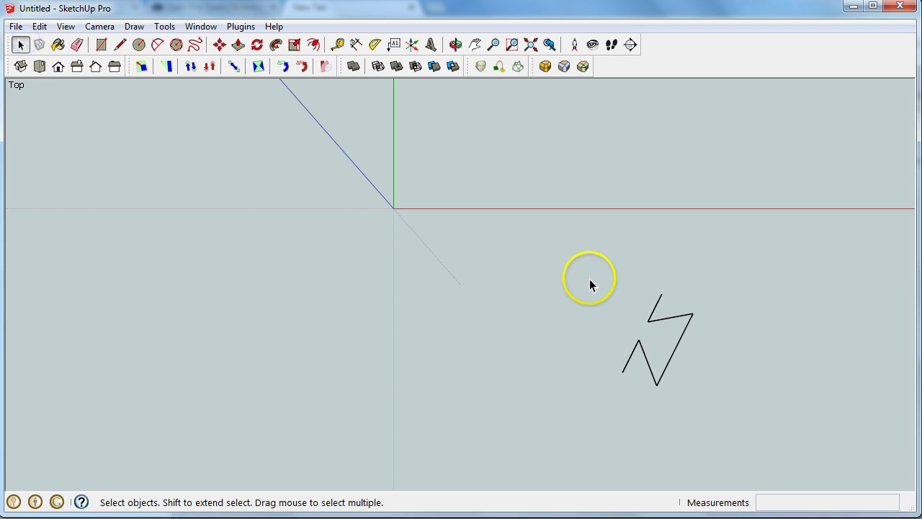
mouse_move(587, 262)
left_mouse_down()
mouse_move(681, 331)
mouse_move(748, 435)
left_mouse_up()
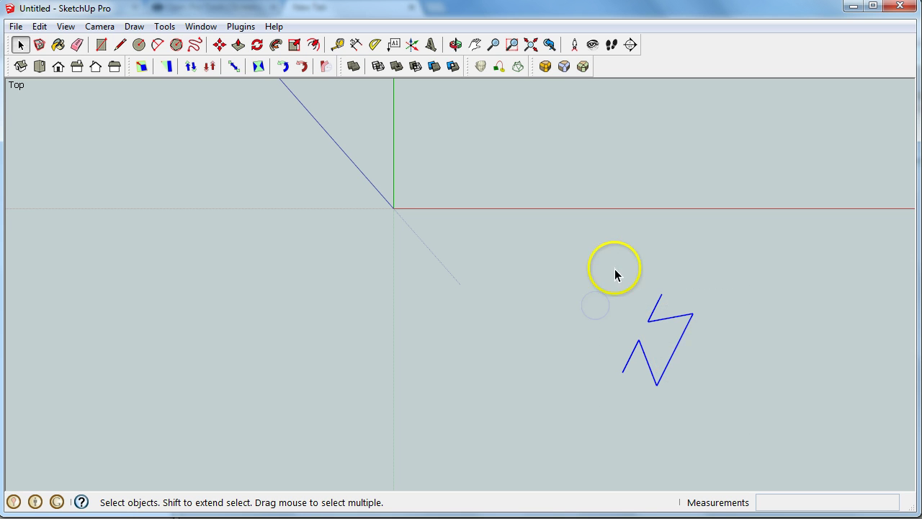
Select the zigzag and rotate a copy 18° about the model origin.
left_click(775, 353)
left_click(676, 321)
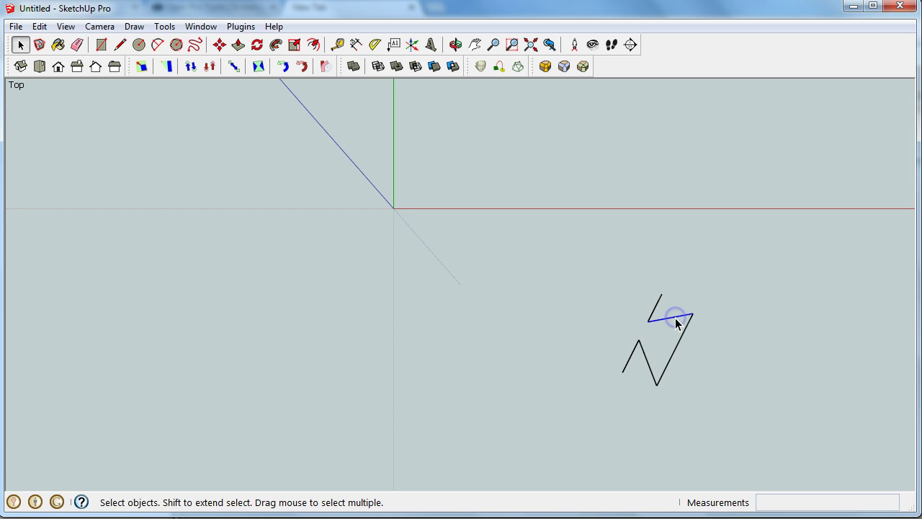
left_click(583, 401)
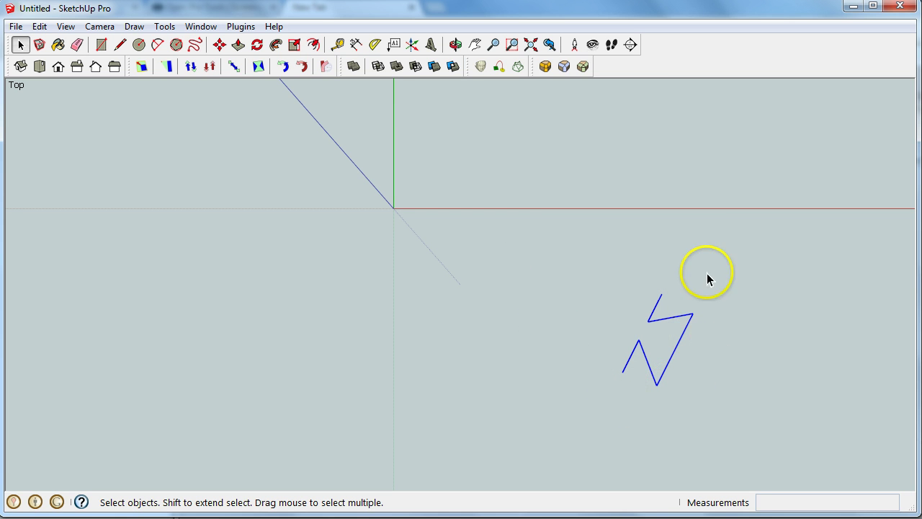
left_click(258, 46)
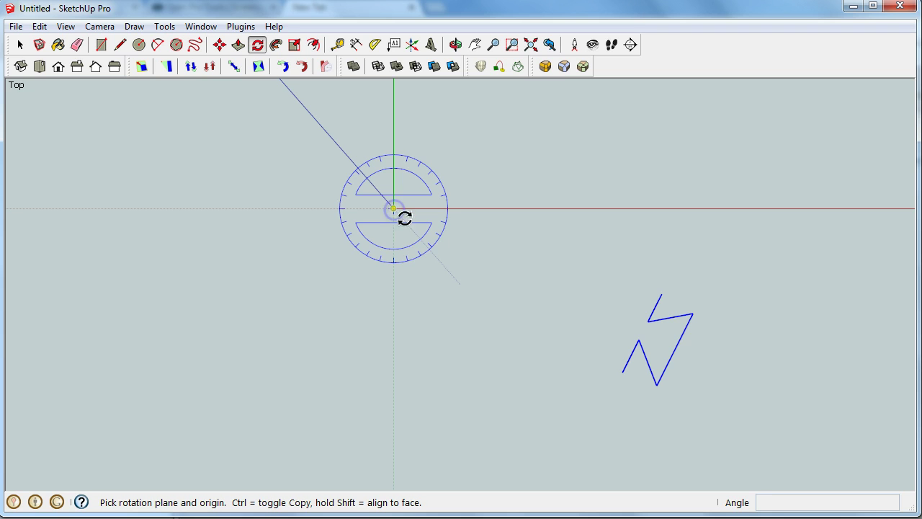
left_click_drag(393, 209, 642, 267)
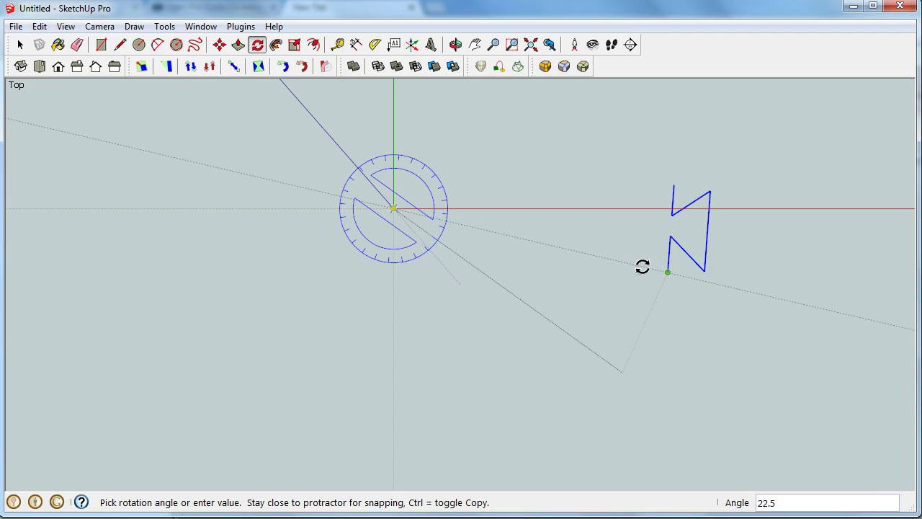
key("ctrl")
left_click_drag(643, 268, 729, 322)
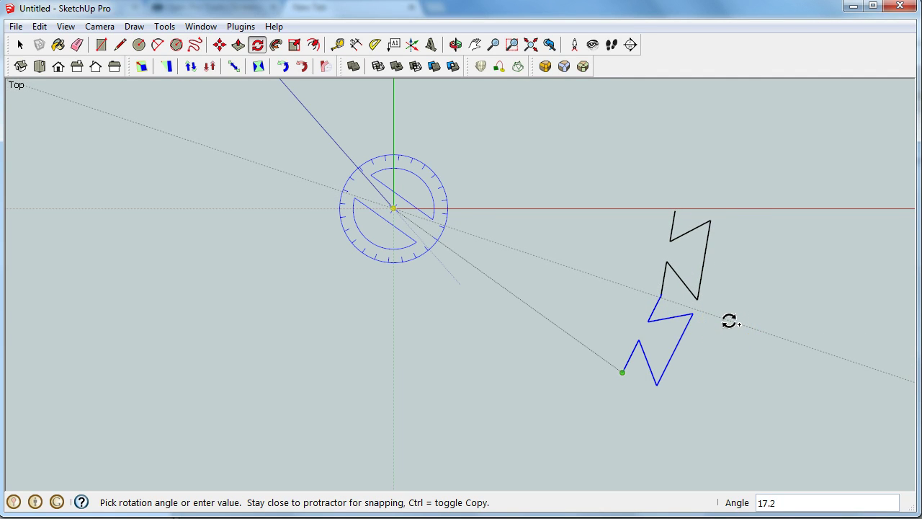
mouse_move(730, 320)
left_mouse_down()
mouse_move(737, 312)
mouse_move(692, 343)
mouse_move(463, 113)
mouse_move(238, 336)
mouse_move(620, 341)
mouse_move(673, 292)
mouse_move(730, 304)
mouse_move(741, 319)
left_mouse_up()
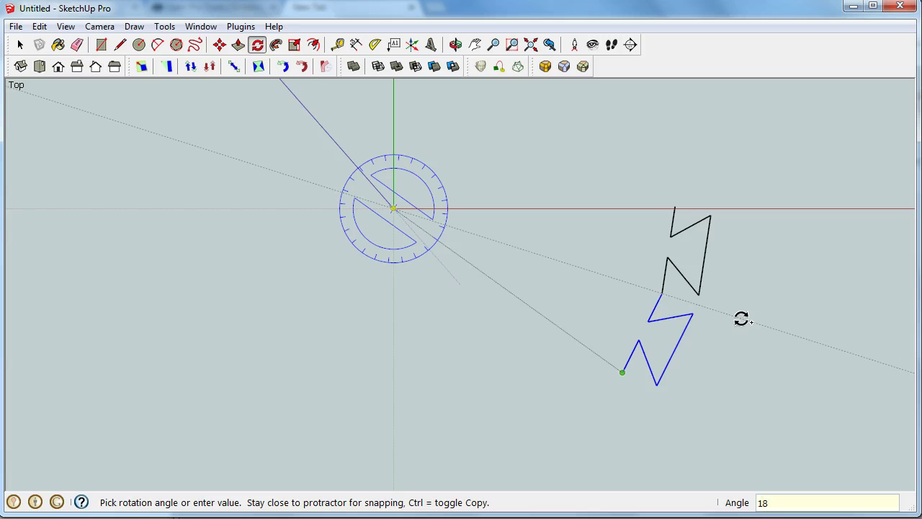
key("Return")
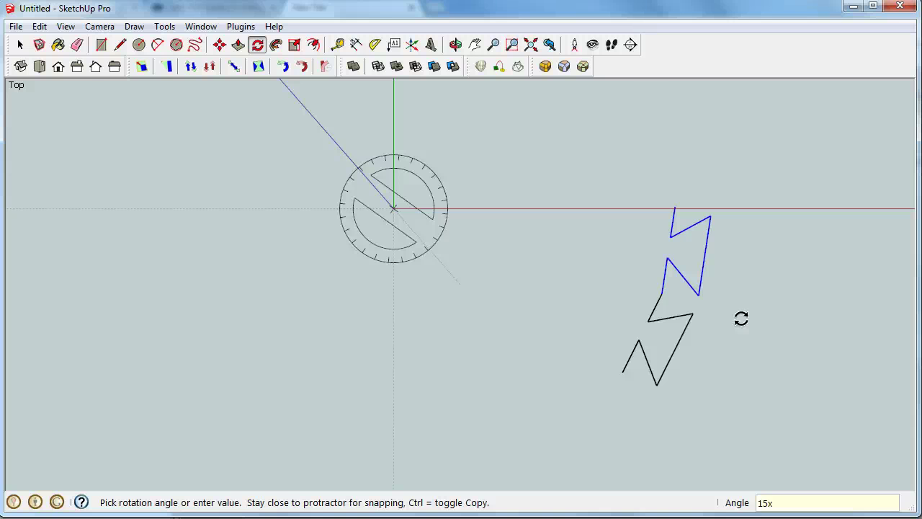
Try arrays of 15 and 18 copies, then undo back to the filled circle with one notch.
key("Return")
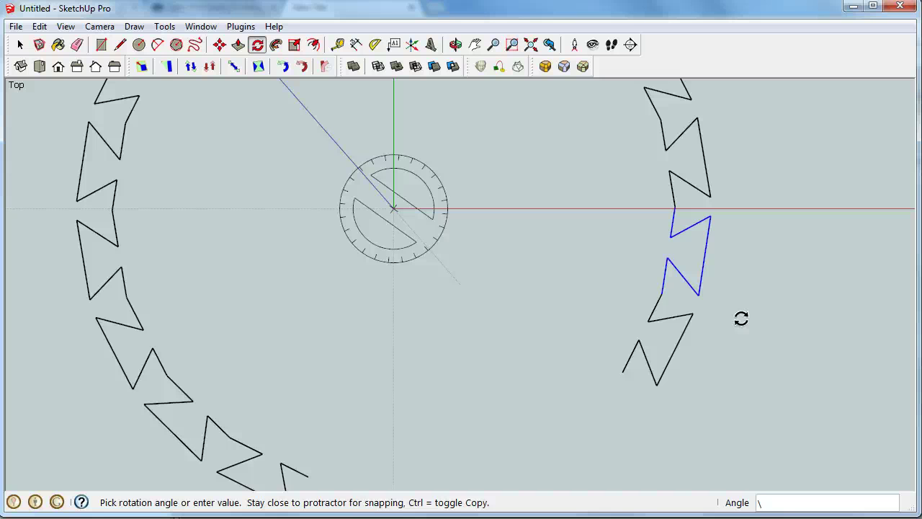
key("ctrl+z")
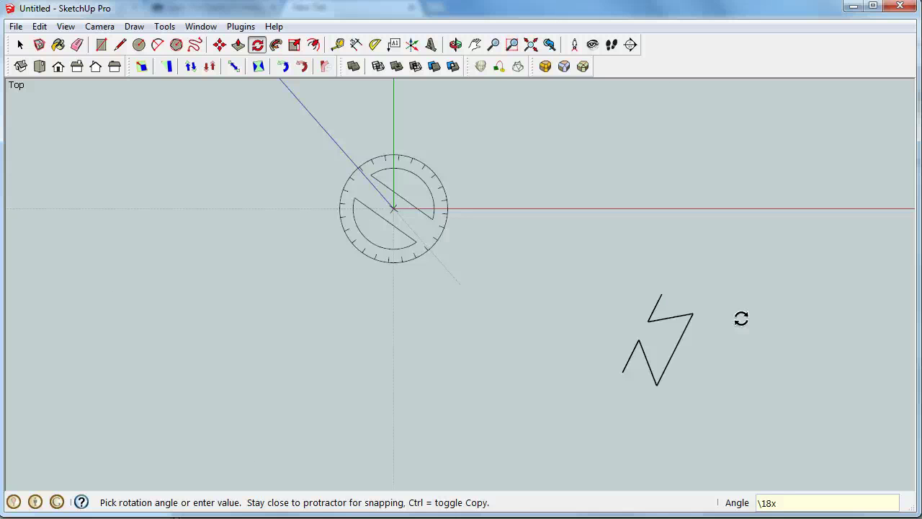
key("Escape")
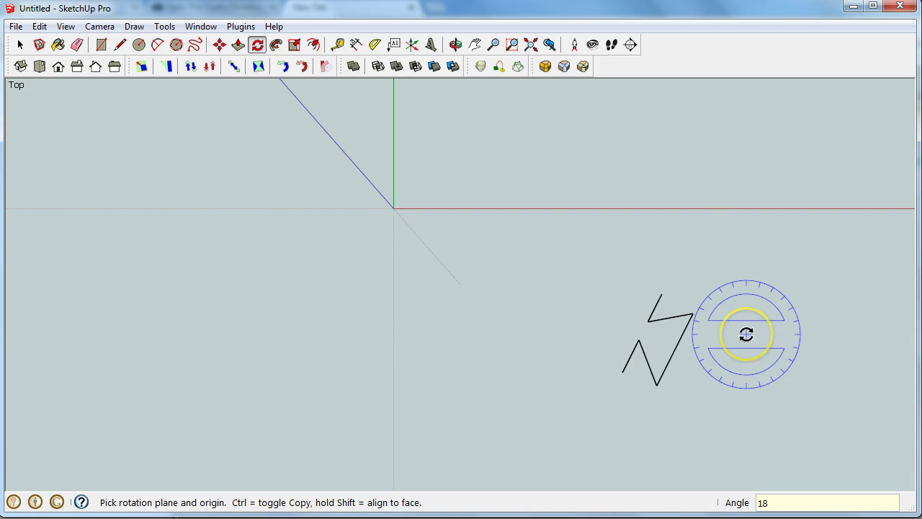
key("ctrl+y")
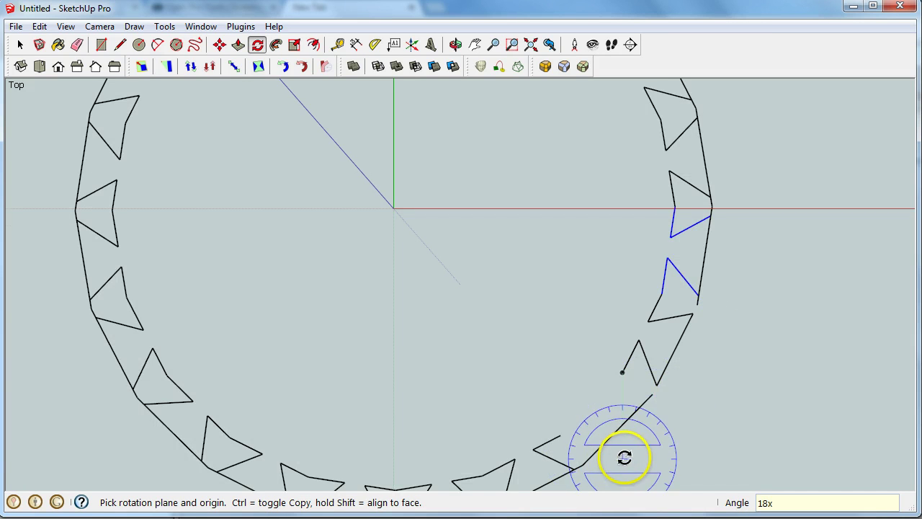
scroll(623, 451, "down", 2)
scroll(597, 438, "up", 1)
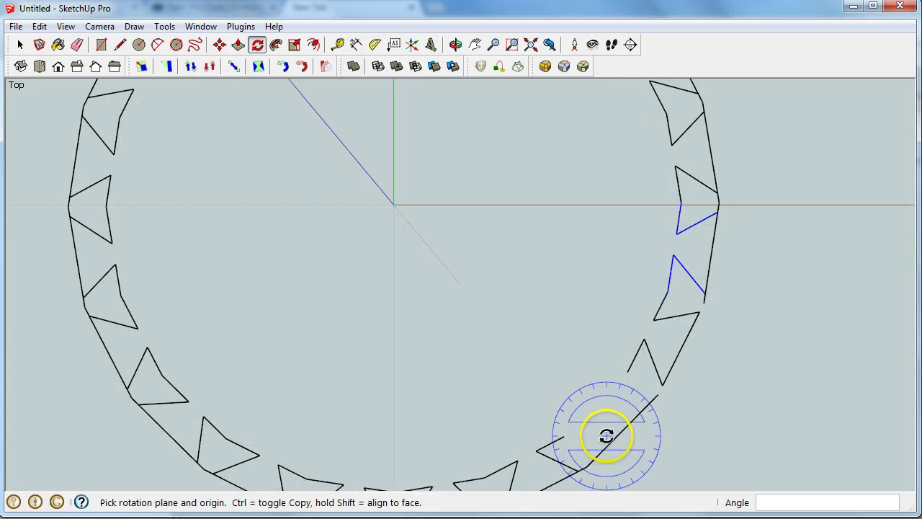
key("ctrl+z")
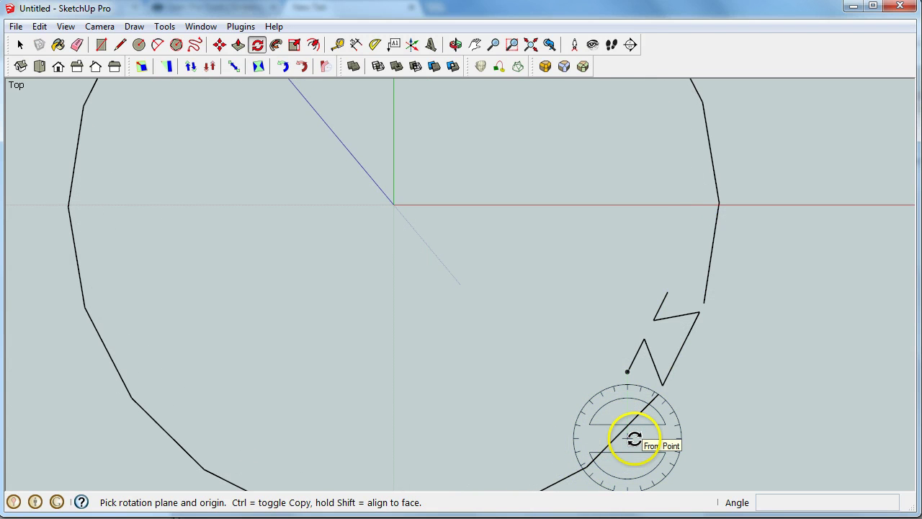
key("ctrl+y")
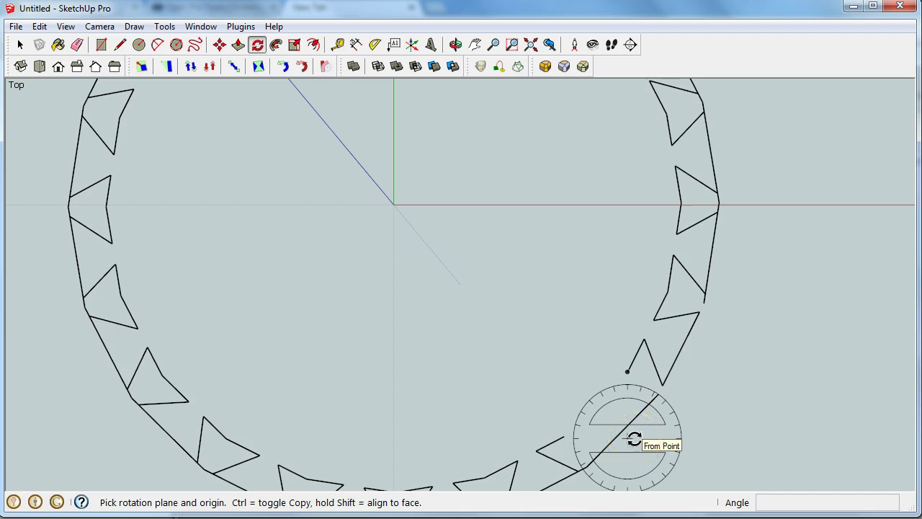
key("ctrl+z")
key("ctrl+z")
key("ctrl+z")
key("ctrl+z")
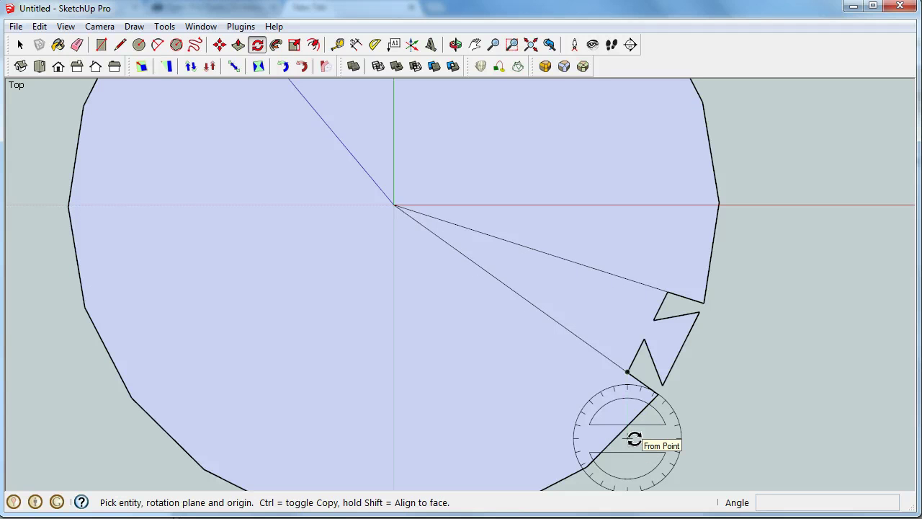
Erase the lines from the origin and the large circle with its face.
left_click(77, 44)
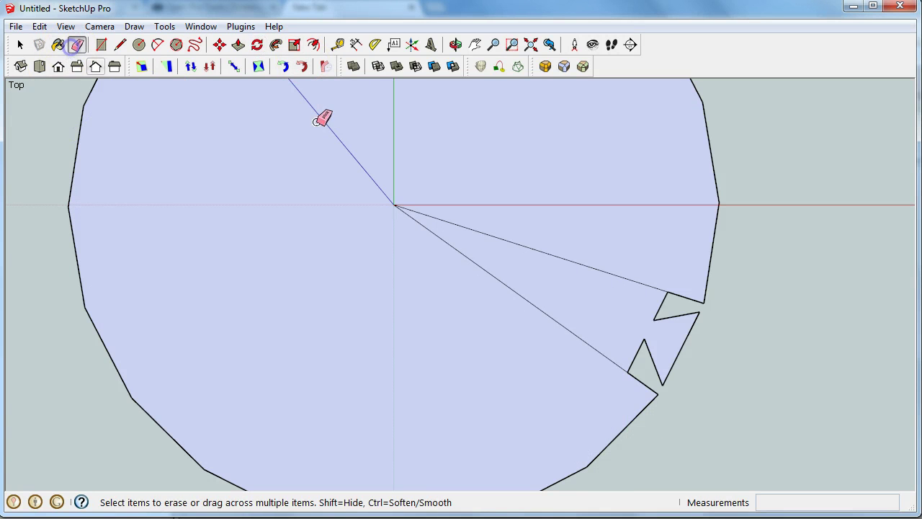
left_click(611, 268)
left_click(555, 319)
mouse_move(745, 216)
left_mouse_down()
mouse_move(715, 249)
mouse_move(692, 300)
left_mouse_up()
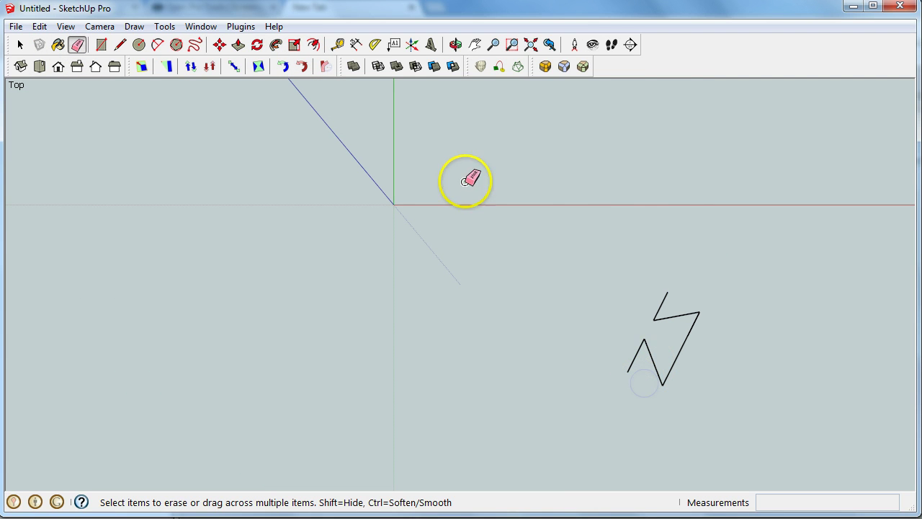
Rotate-copy the selected zigzag 18° about the origin with 19 copies to close the ring.
left_click(21, 44)
left_click_drag(540, 209, 797, 422)
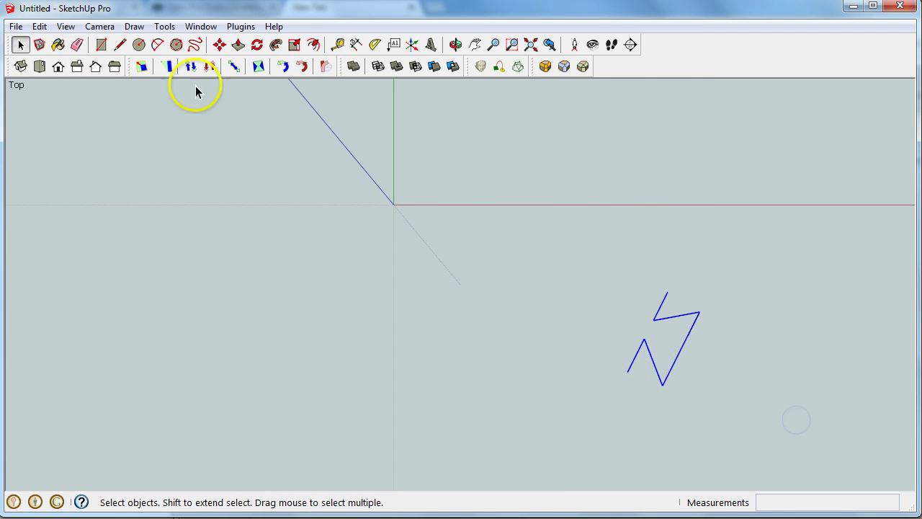
left_click(260, 46)
left_click(393, 204)
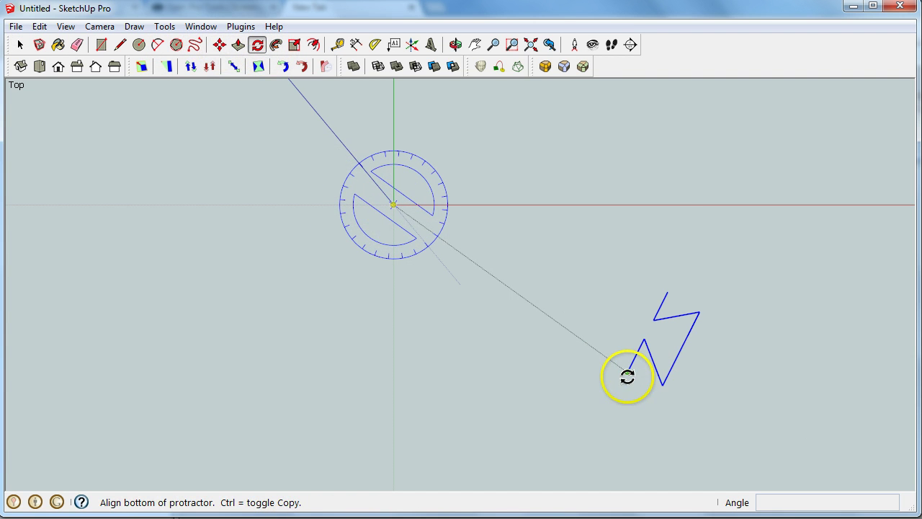
left_click(627, 372)
key("ctrl")
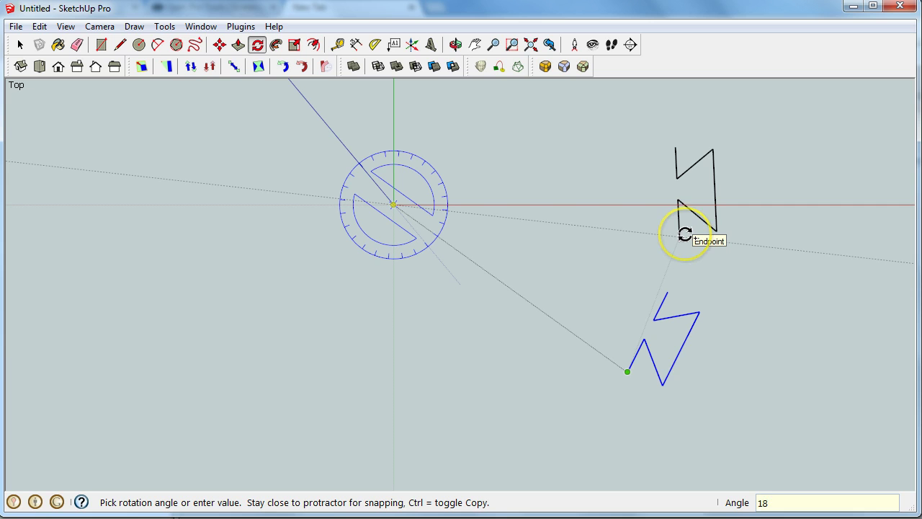
left_click(684, 234)
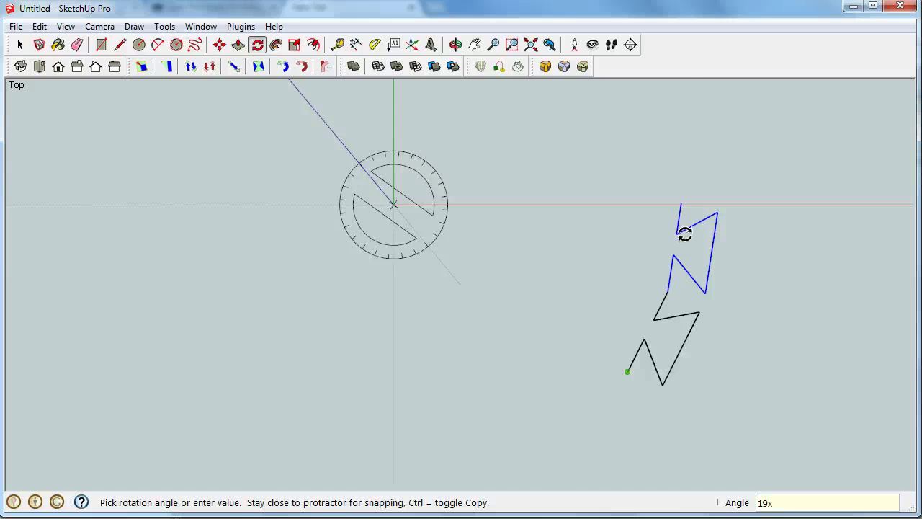
key("Return")
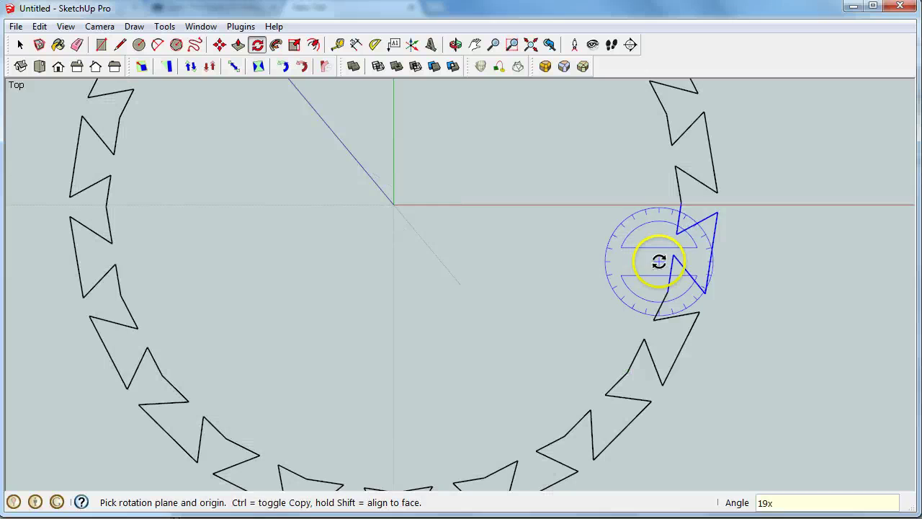
middle_click_drag(658, 258, 600, 151)
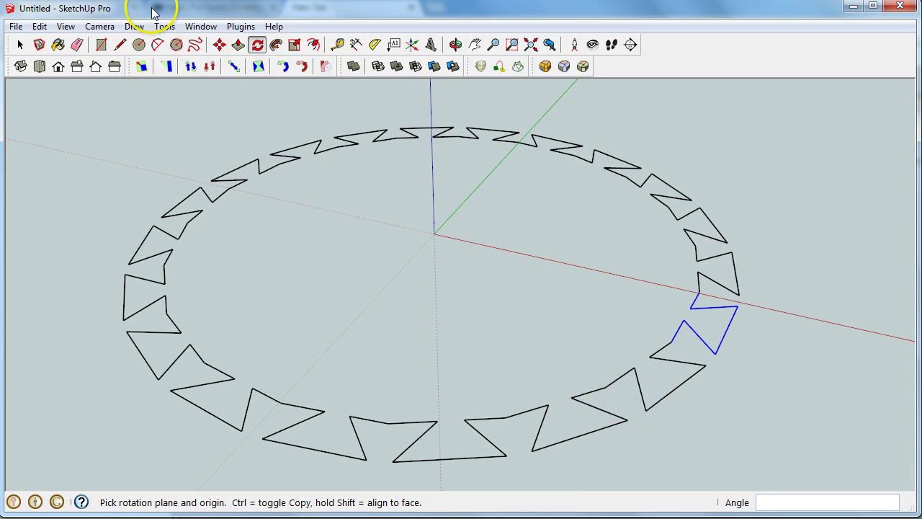
Draw a line across the zigzag ring to create its face, then erase that helper line.
left_click(121, 45)
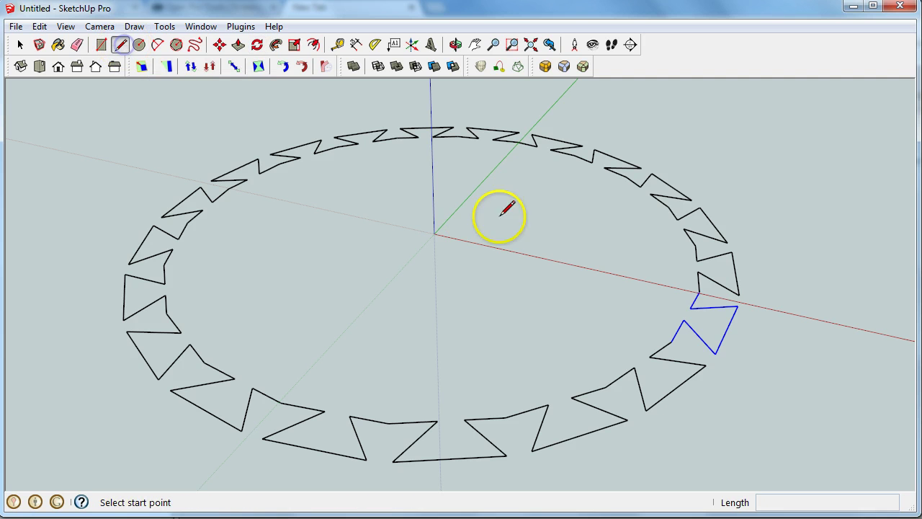
left_click(550, 149)
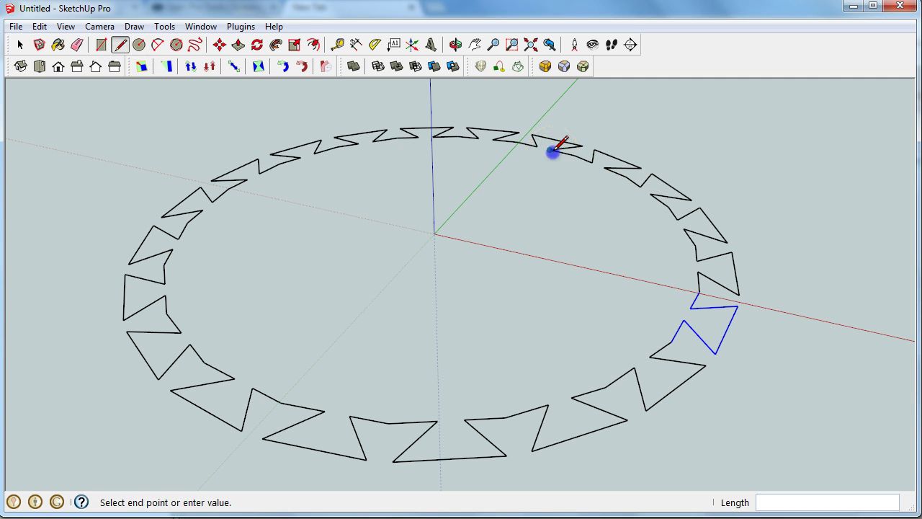
left_click(413, 422)
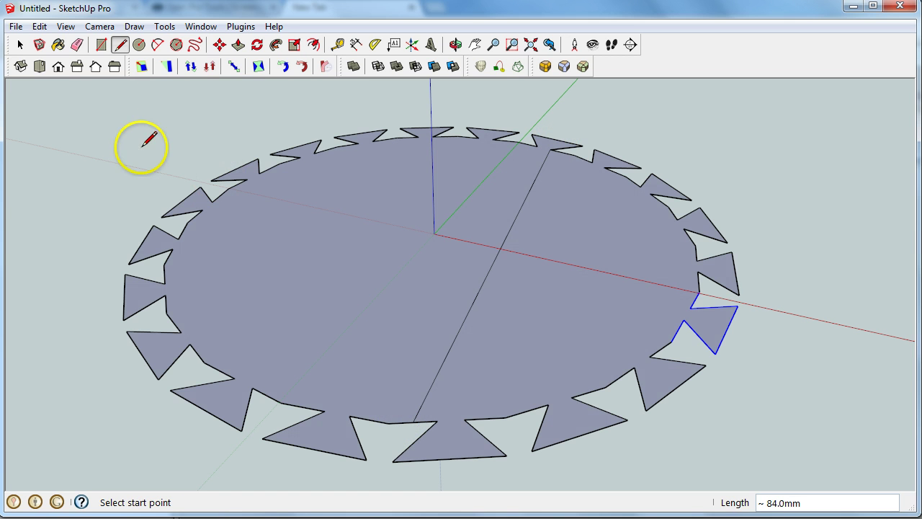
left_click(77, 45)
left_click(455, 344)
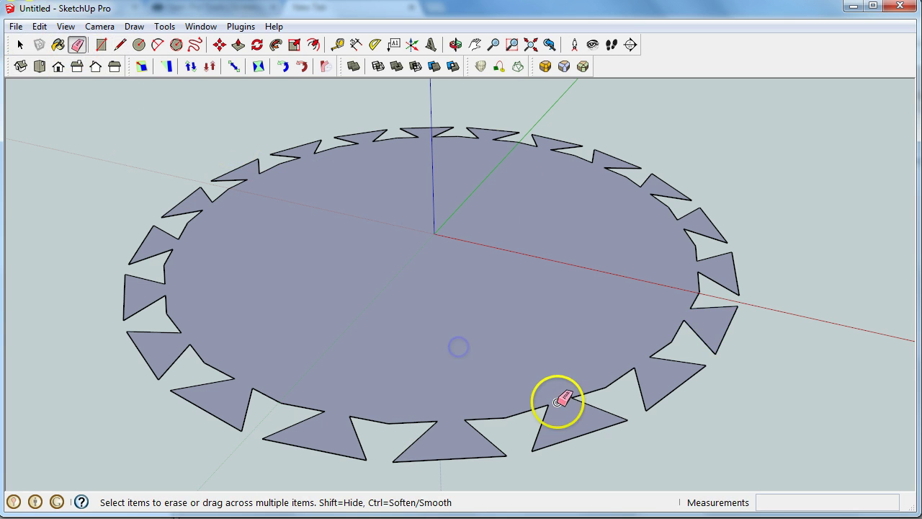
mouse_move(560, 391)
middle_mouse_down()
mouse_move(510, 346)
mouse_move(512, 195)
mouse_move(418, 389)
middle_mouse_up()
Push/pull the gear-shaped ring face up 11.3mm into a solid toothed disc.
left_click(147, 198)
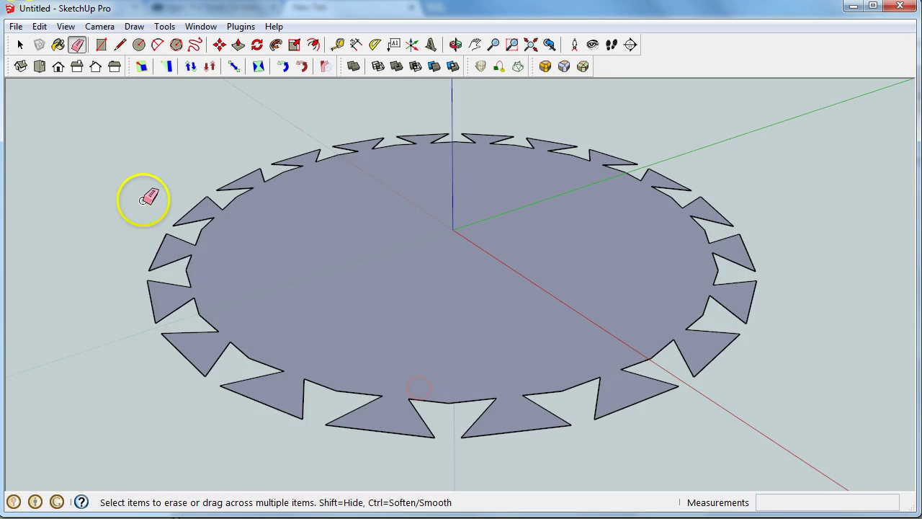
left_click(237, 46)
left_click(391, 336)
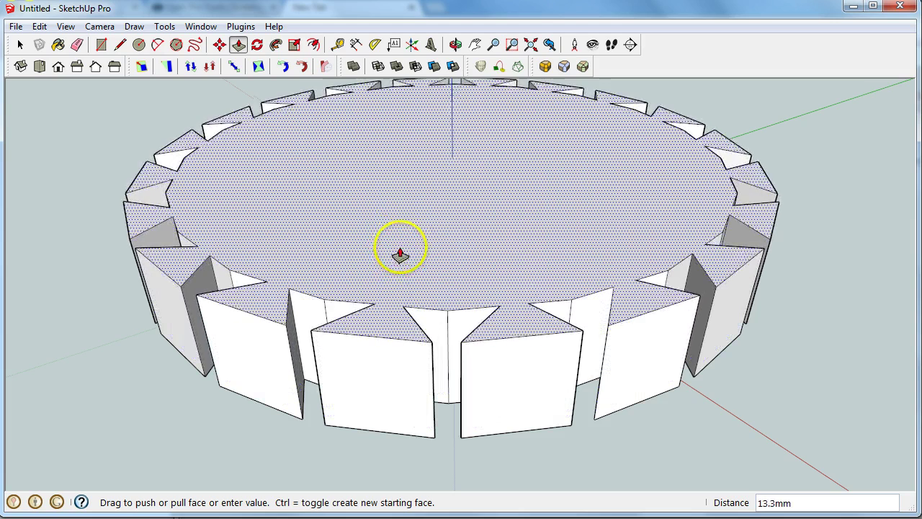
left_click(406, 261)
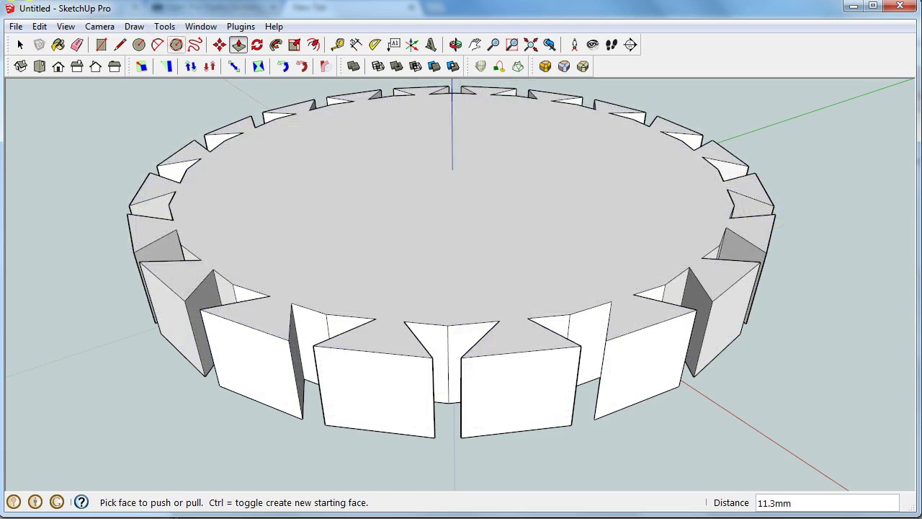
Select all the band geometry, make it a group, and apply Outer Shell.
left_click(20, 45)
triple_click(474, 282)
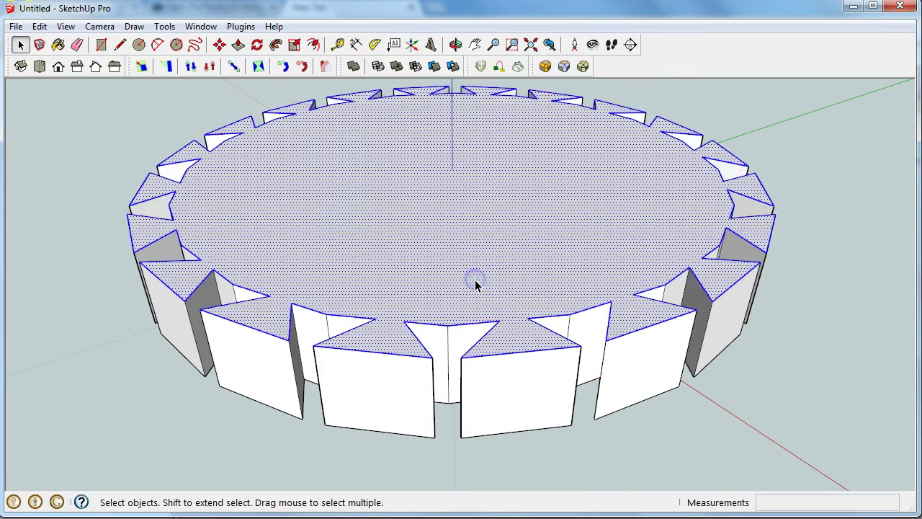
right_click(473, 214)
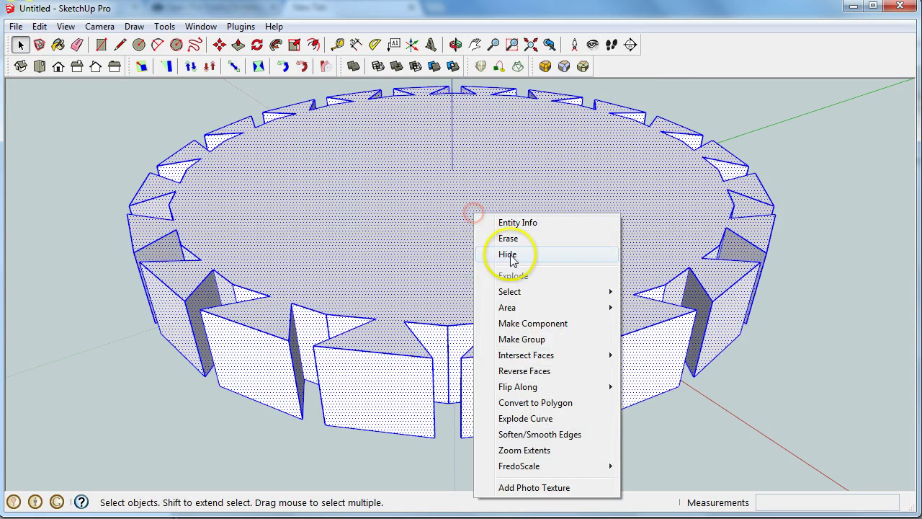
left_click(544, 343)
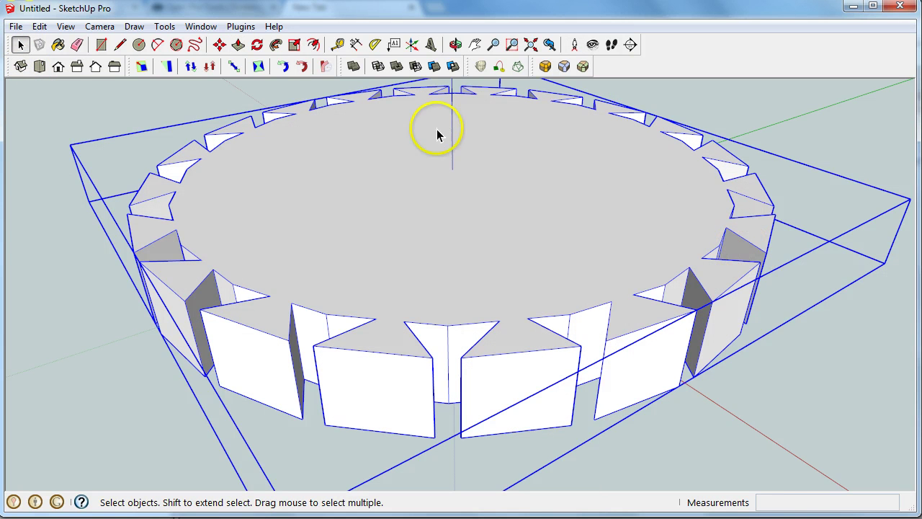
left_click(353, 66)
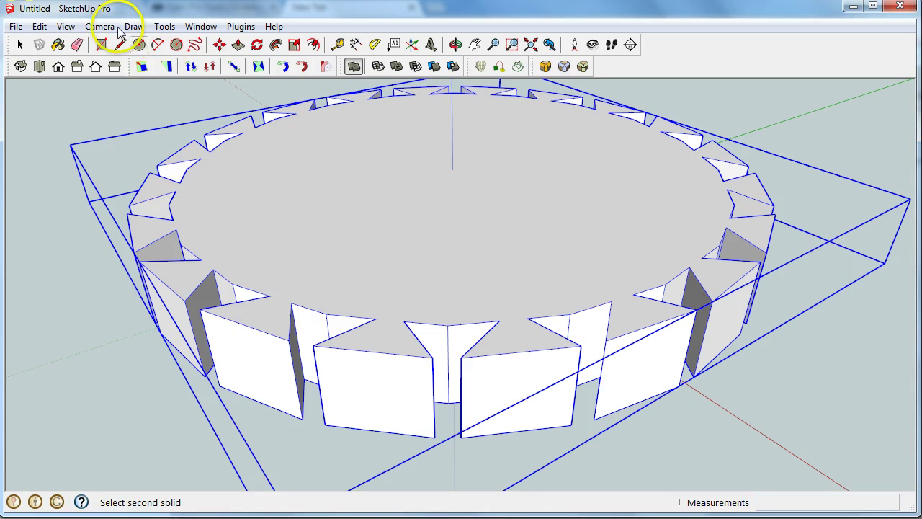
Run Tools > Solid Inspector on the band and orbit around to inspect it.
left_click(162, 26)
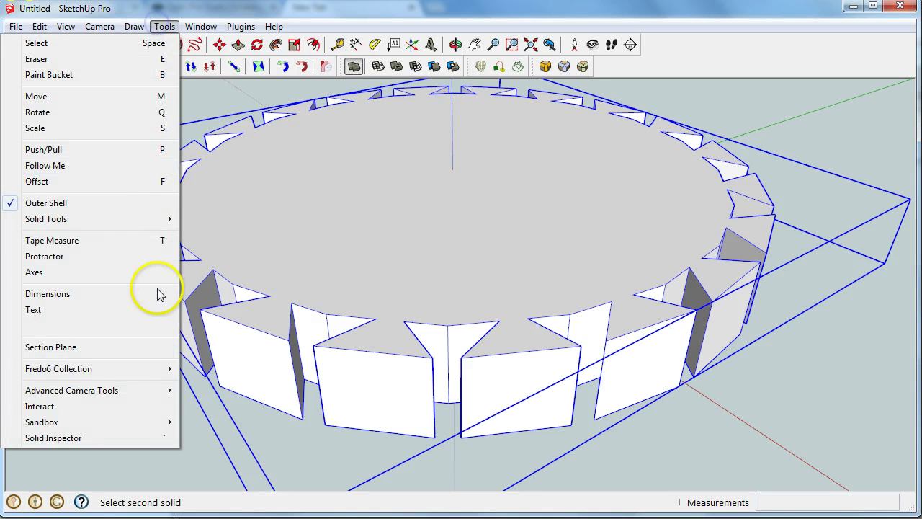
left_click(130, 441)
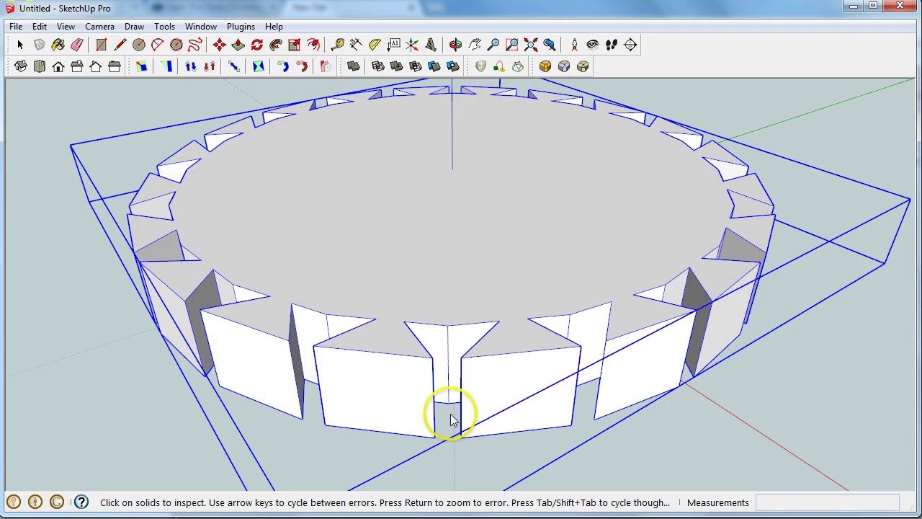
middle_click_drag(667, 411, 616, 418)
scroll(430, 229, "down", 3)
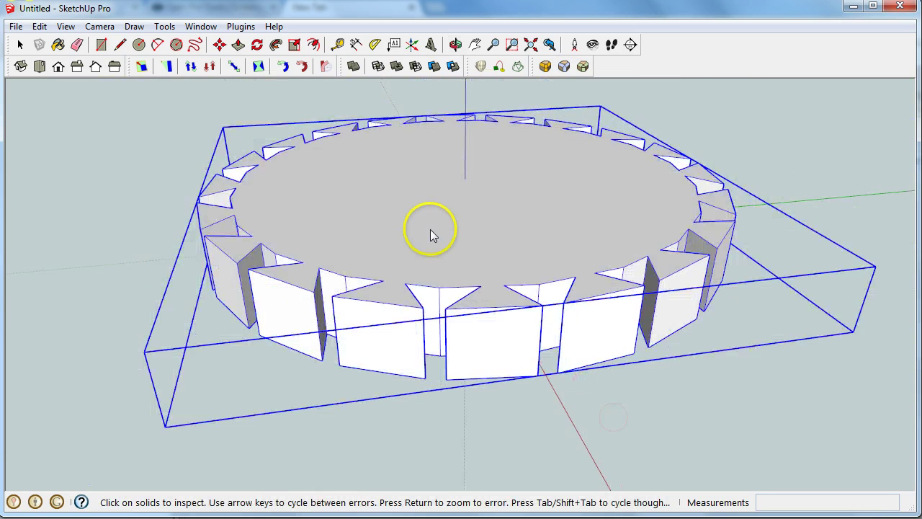
middle_click_drag(430, 229, 466, 260)
Measure rim to rim across the band (about 98.8mm), then bring up the File menu with Export STL.
left_click(315, 44)
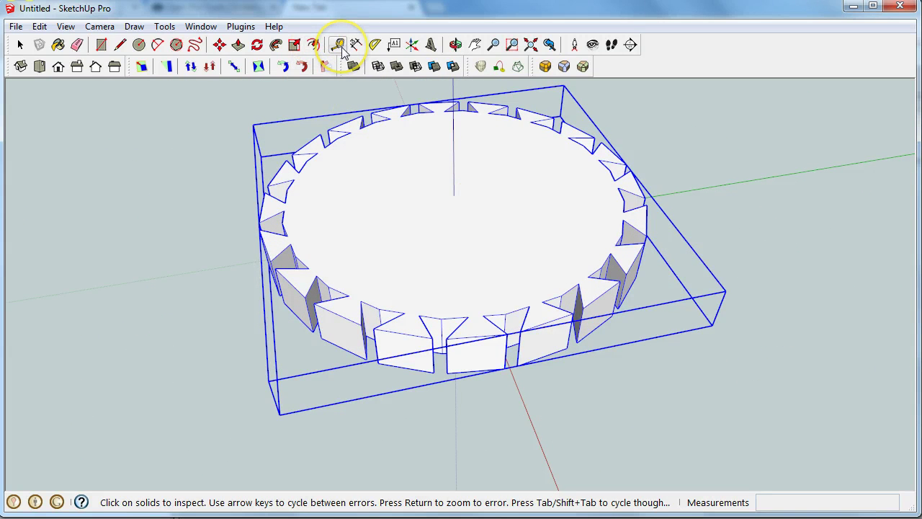
left_click(337, 44)
left_click(269, 239)
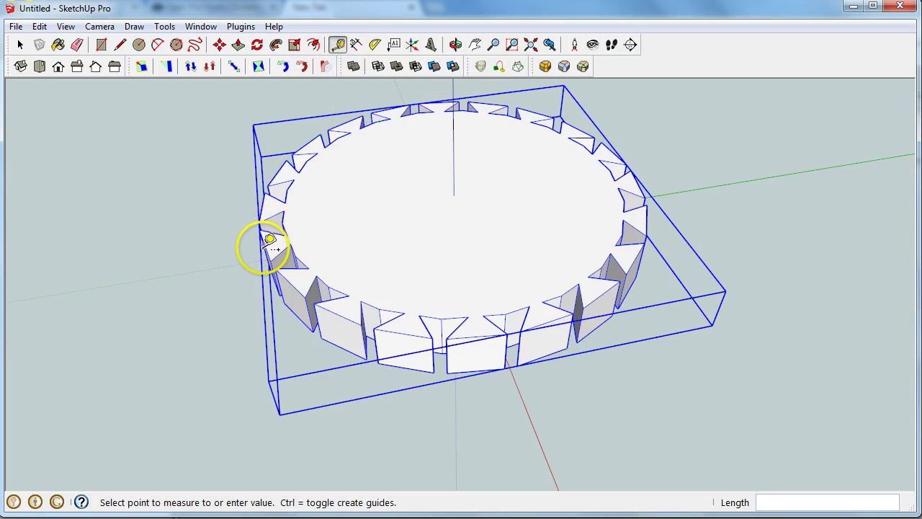
left_click(627, 165)
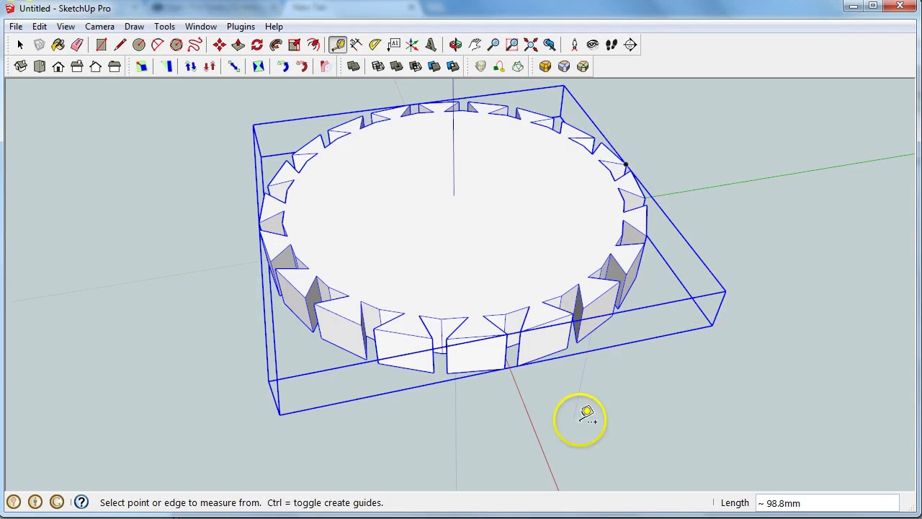
mouse_move(587, 414)
middle_mouse_down()
mouse_move(520, 379)
mouse_move(179, 341)
mouse_move(210, 359)
mouse_move(344, 385)
mouse_move(490, 397)
mouse_move(558, 425)
mouse_move(471, 422)
mouse_move(463, 382)
mouse_move(495, 127)
mouse_move(461, 422)
mouse_move(470, 405)
middle_mouse_up()
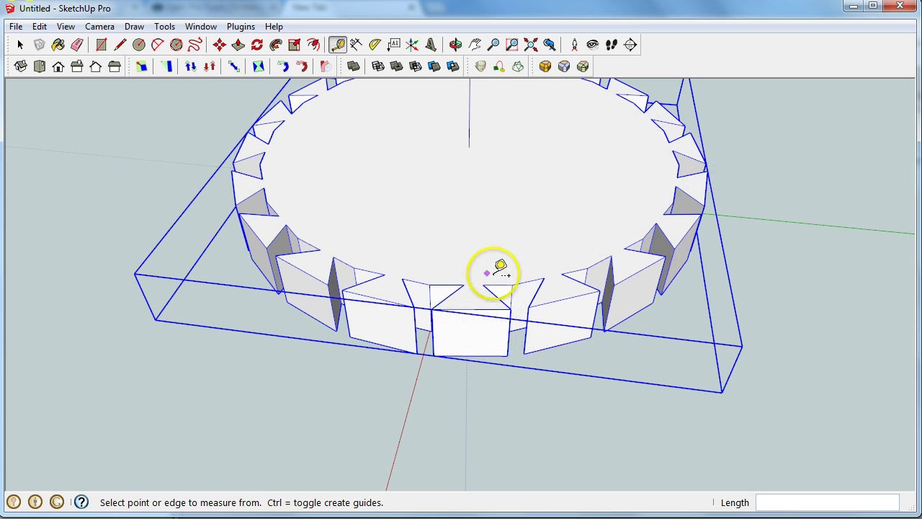
left_click(15, 27)
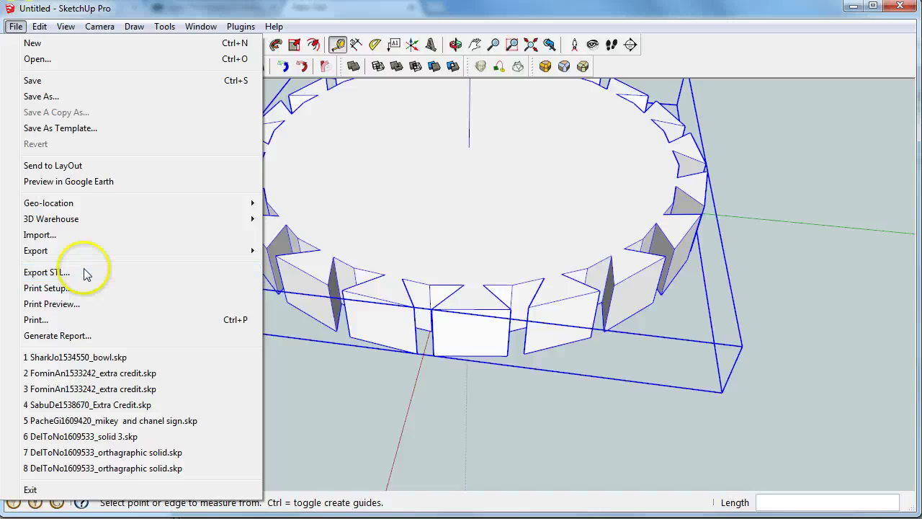
Measure along the band's front base (about 29.6mm) and orbit to inspect it from below.
left_click(441, 397)
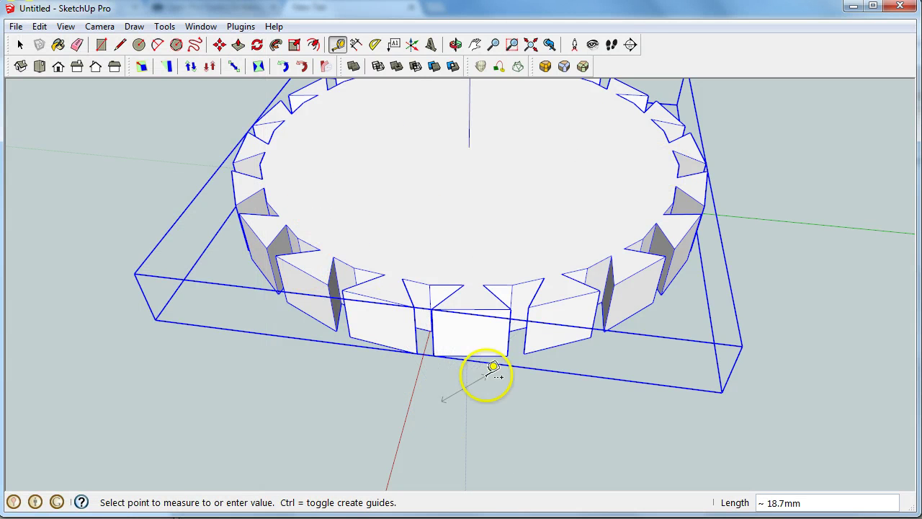
left_click(445, 330)
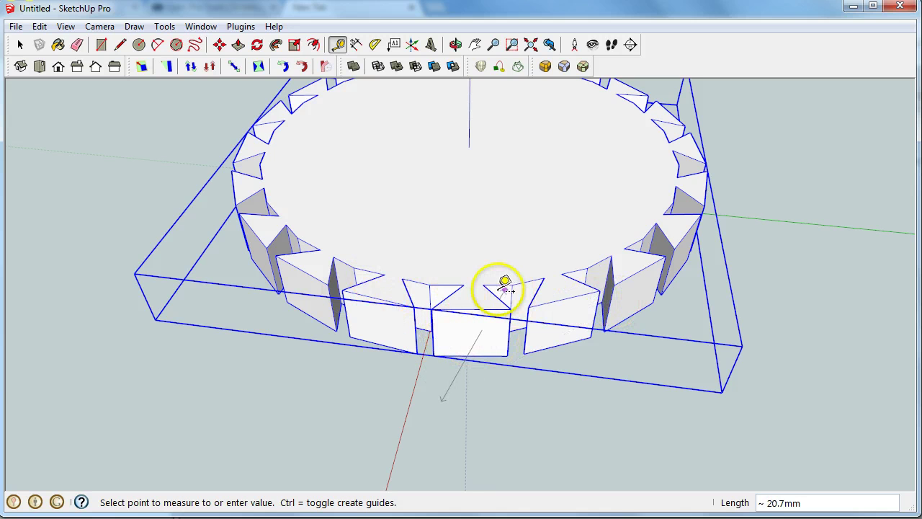
left_click(598, 324)
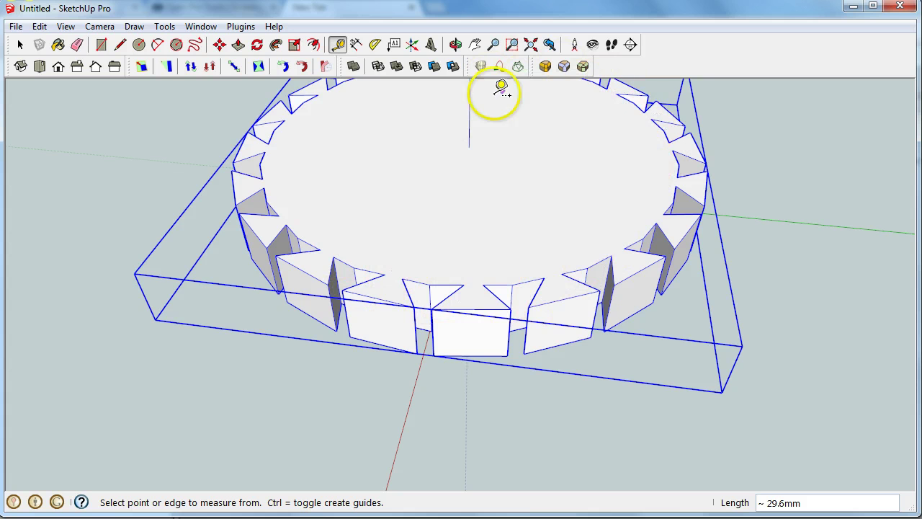
middle_click_drag(487, 365, 549, 143)
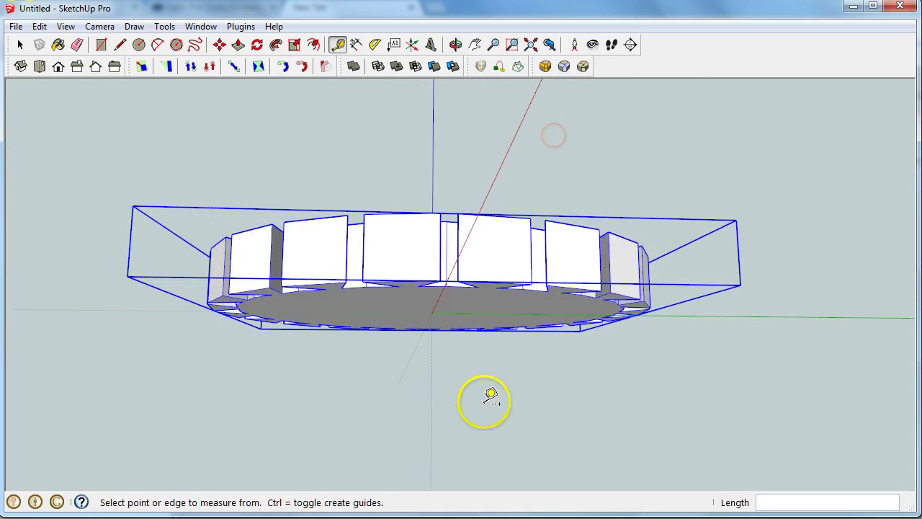
middle_click_drag(480, 397, 408, 442)
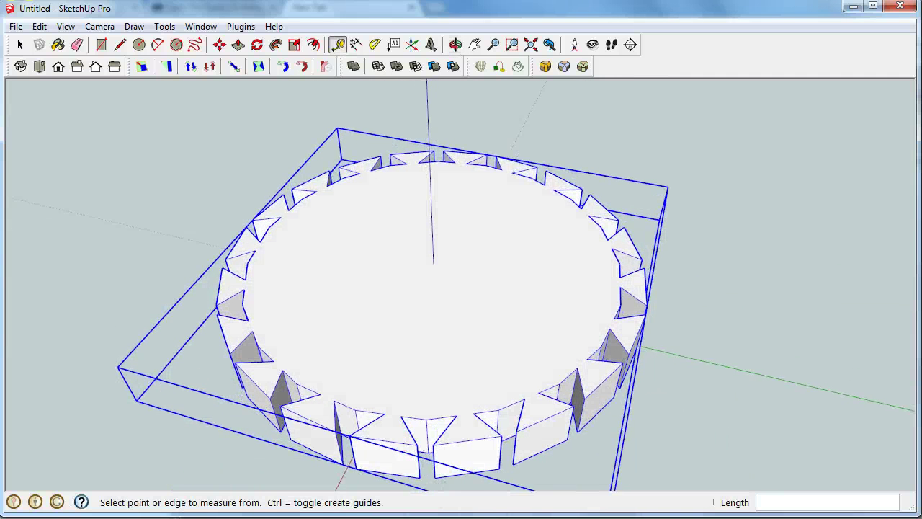